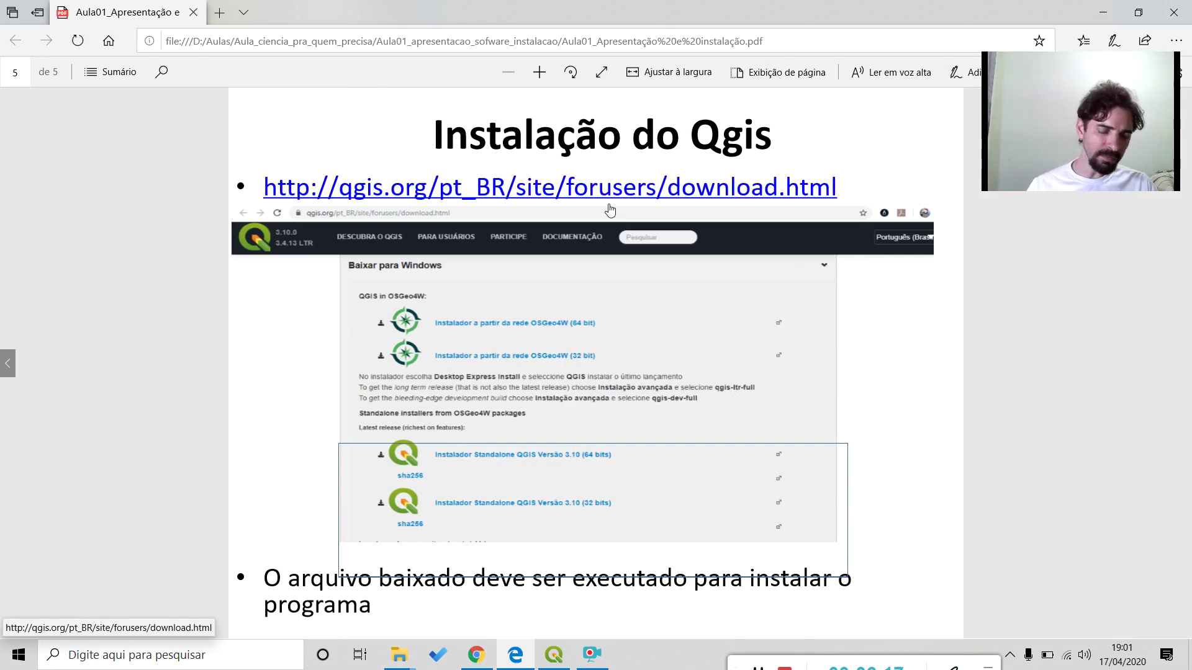
# Step: Switch to Chrome, search Google for "qgis", and open the Portuguese QGIS project site, Bem-vindo ao projeto QGIS
pyautogui.click(476, 655)
pyautogui.click(409, 41)
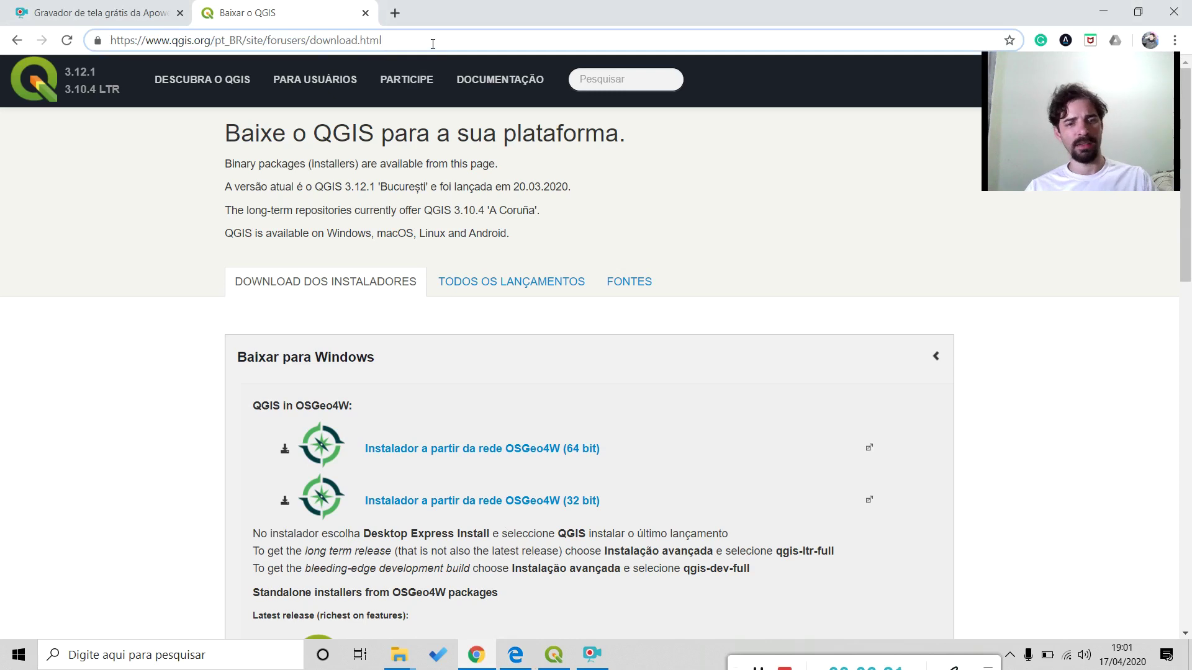
pyautogui.moveTo(390, 39); pyautogui.dragTo(74, 8)
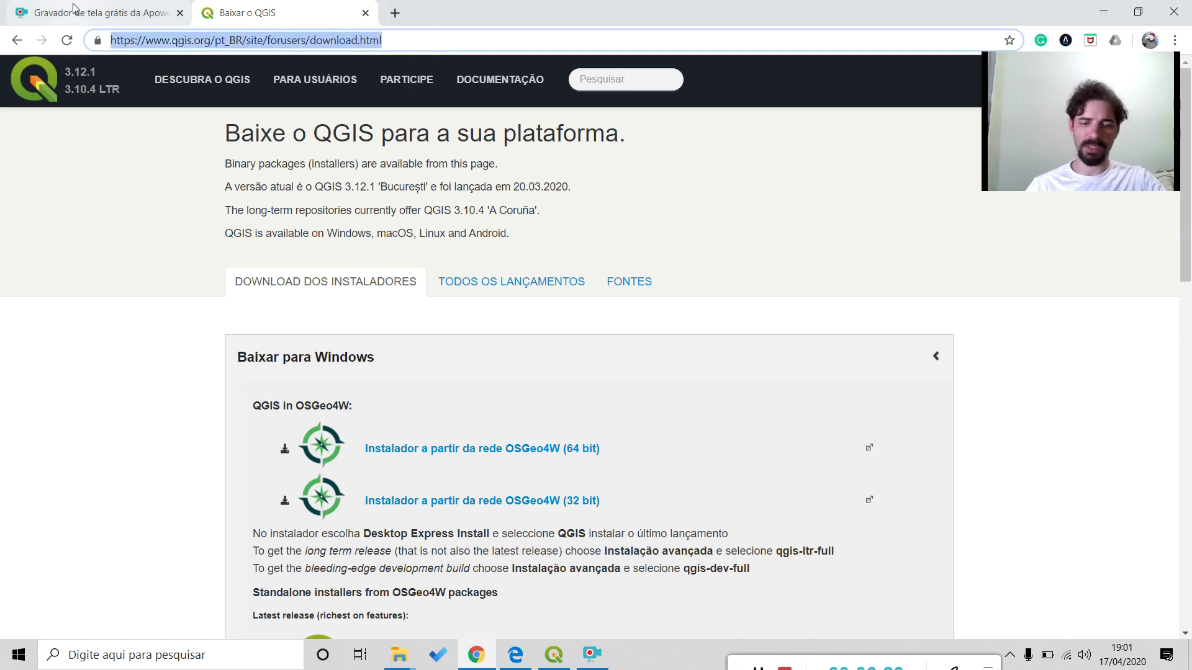
pyautogui.write('qgis')
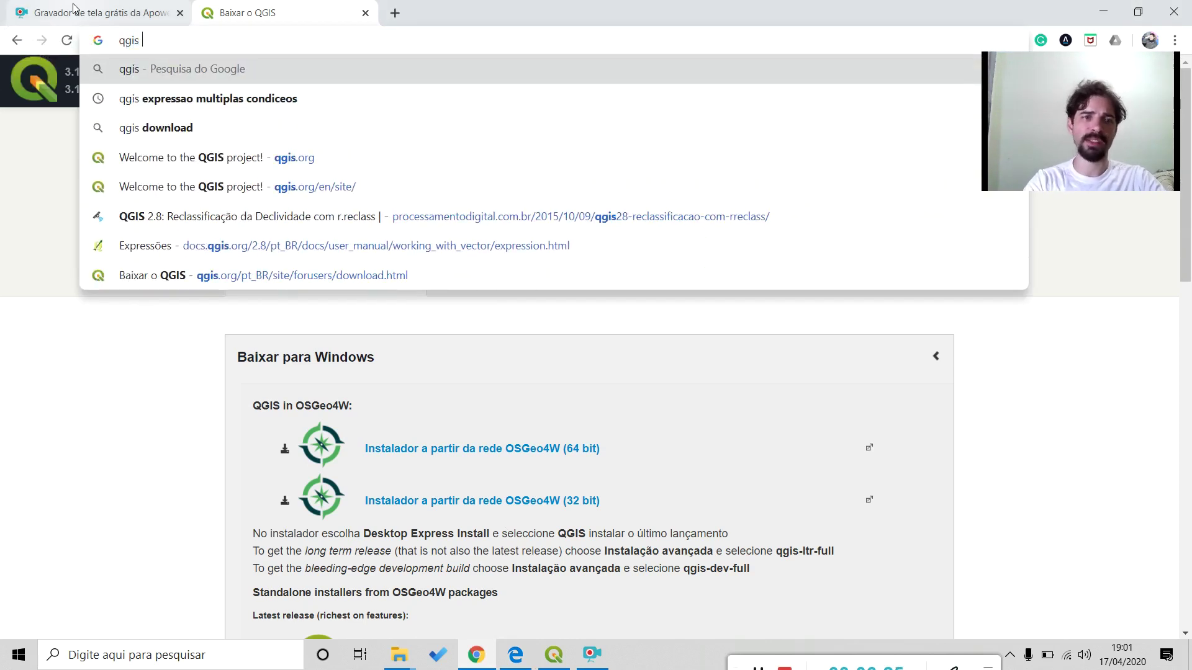
pyautogui.press('Return')
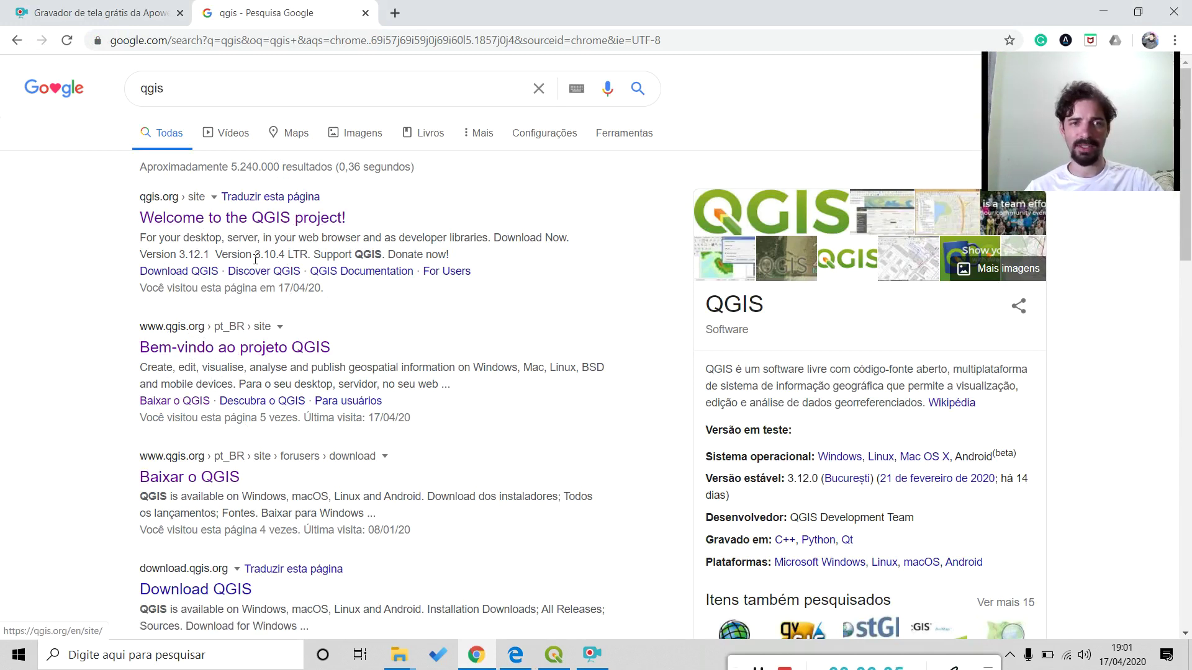
pyautogui.click(289, 355)
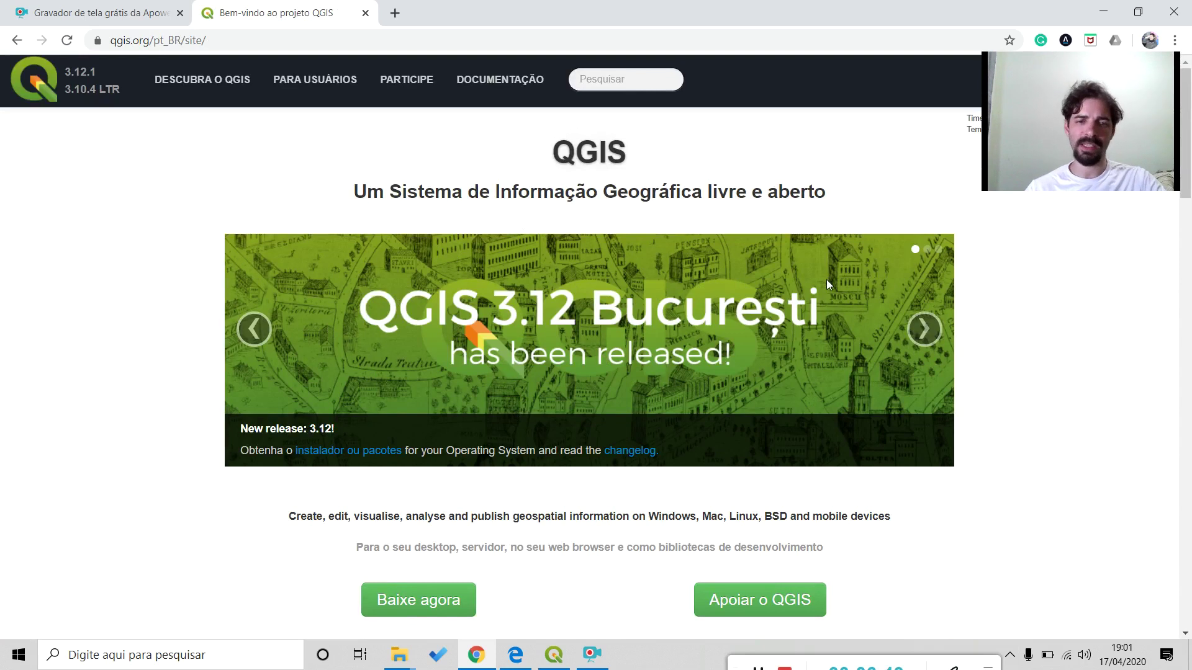
# Step: Highlight the supported platforms on the QGIS home page, including the mention of mobile devices
pyautogui.scroll(-3, 826, 283)
pyautogui.moveTo(907, 362); pyautogui.dragTo(659, 361)
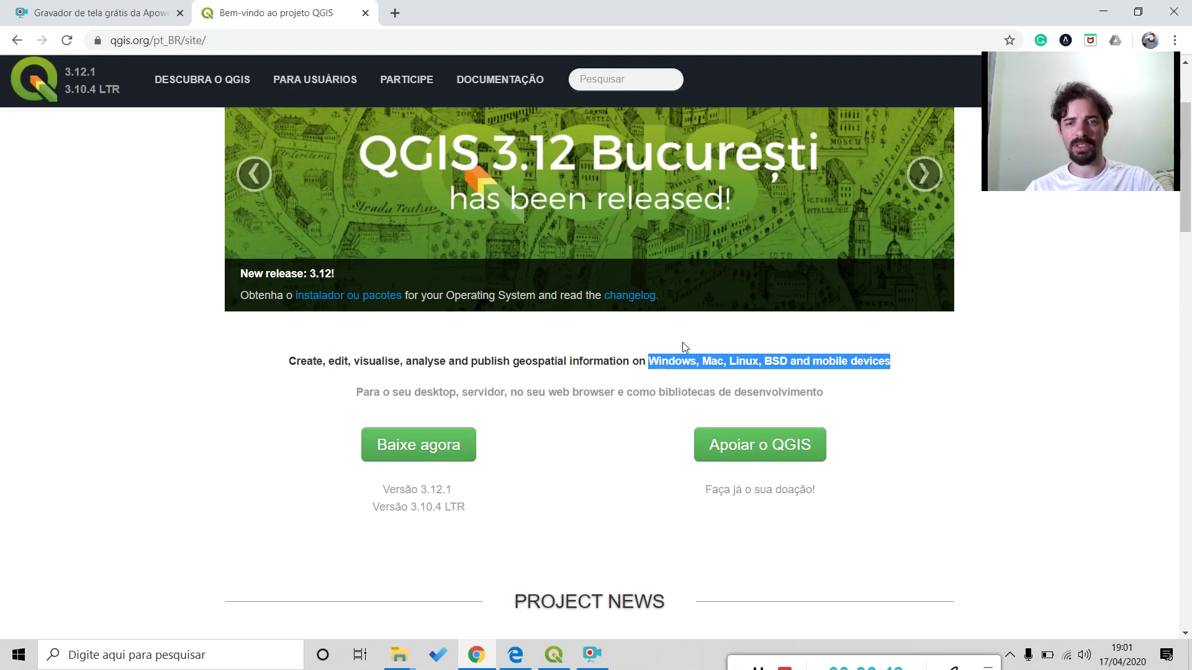
pyautogui.click(711, 367)
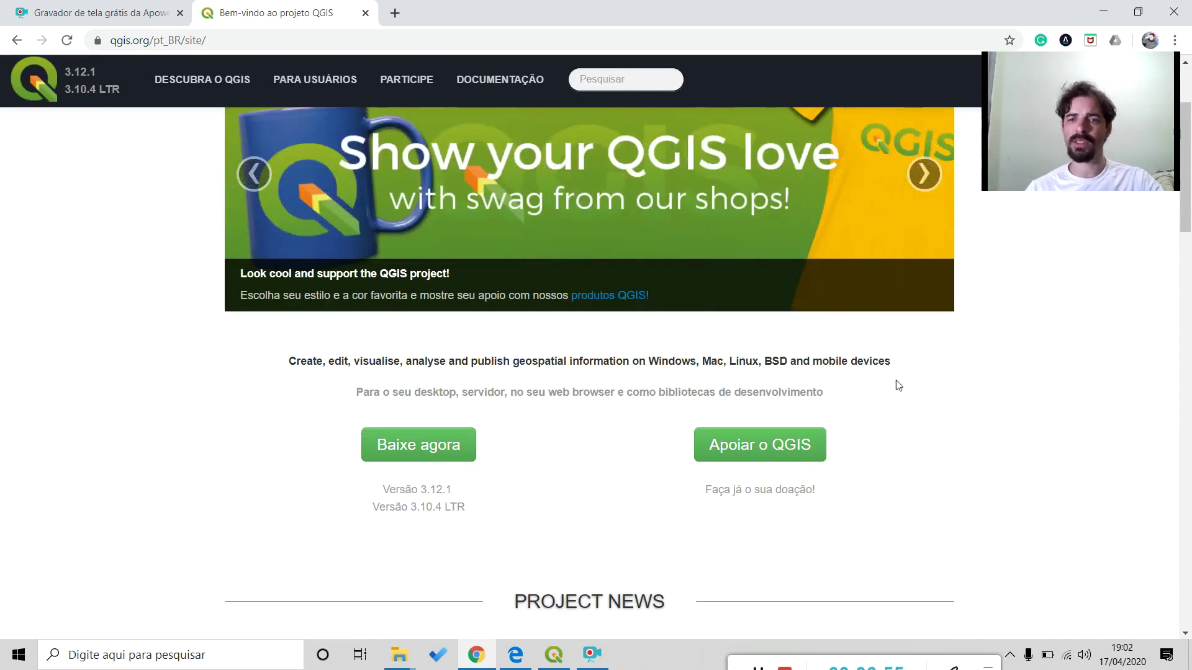
pyautogui.moveTo(895, 363); pyautogui.dragTo(812, 364)
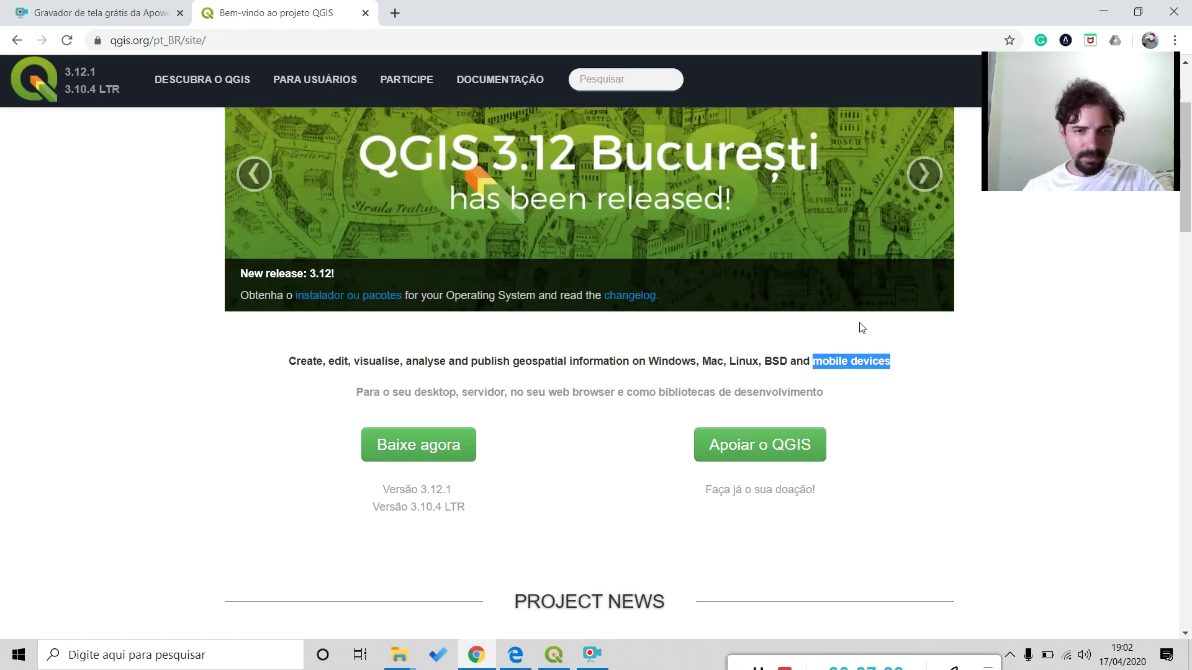
pyautogui.click(877, 386)
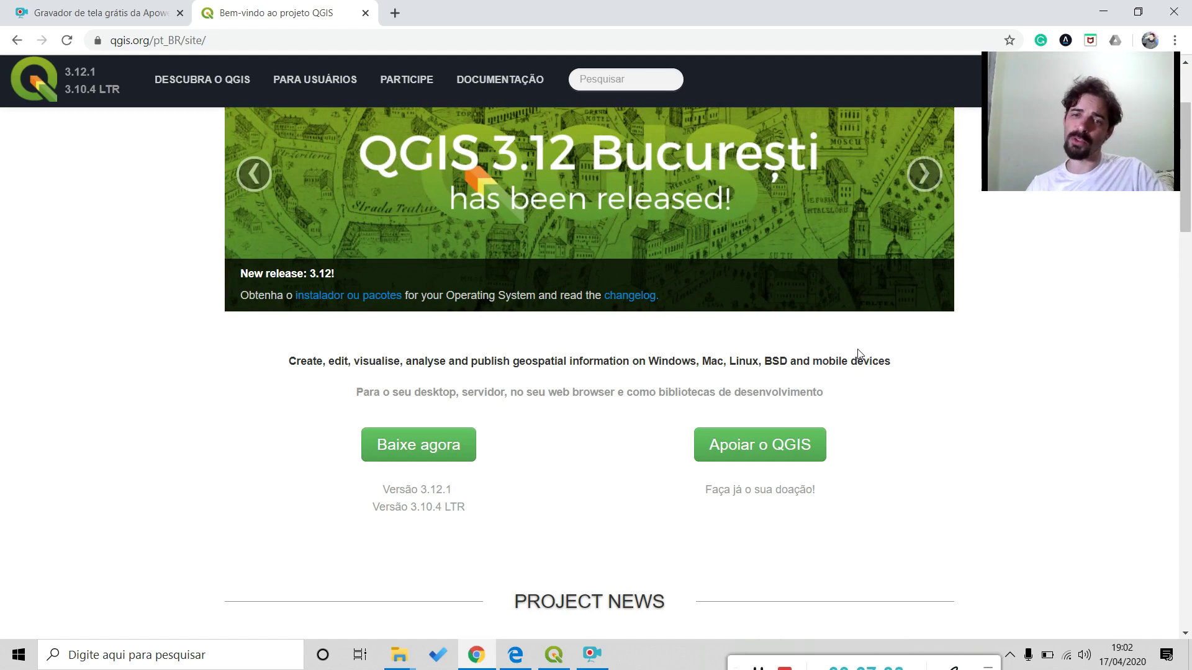
# Step: Highlight the latest and LTR version numbers offered for download on the QGIS home page
pyautogui.scroll(-1, 880, 383)
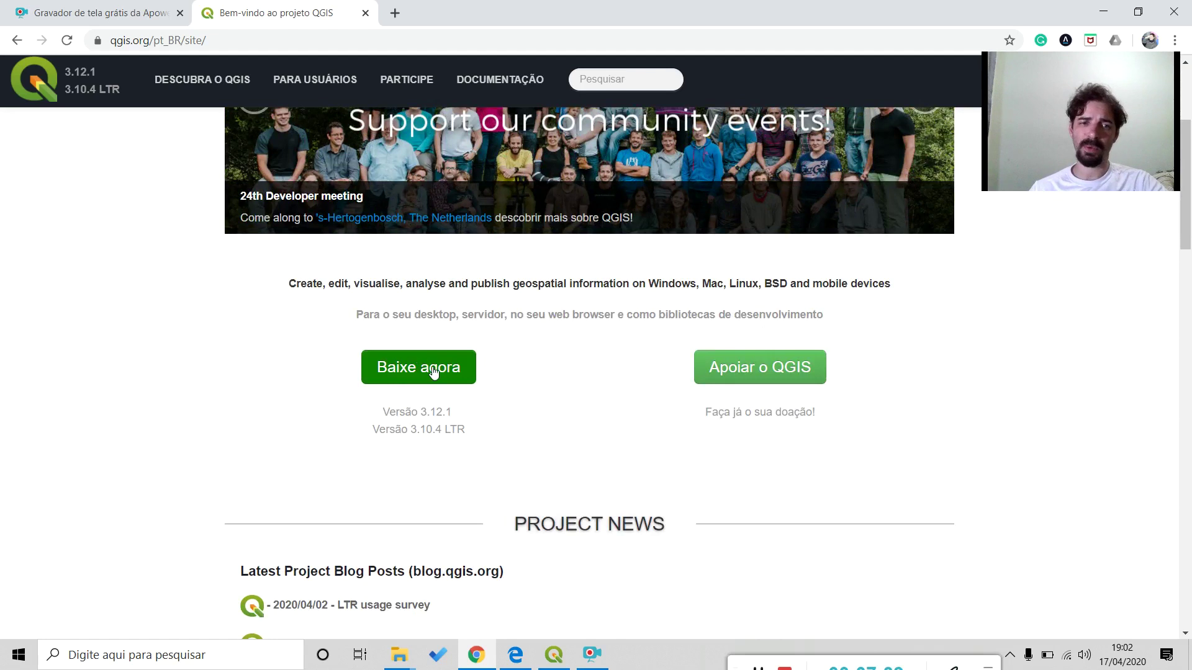
pyautogui.scroll(-1, 474, 458)
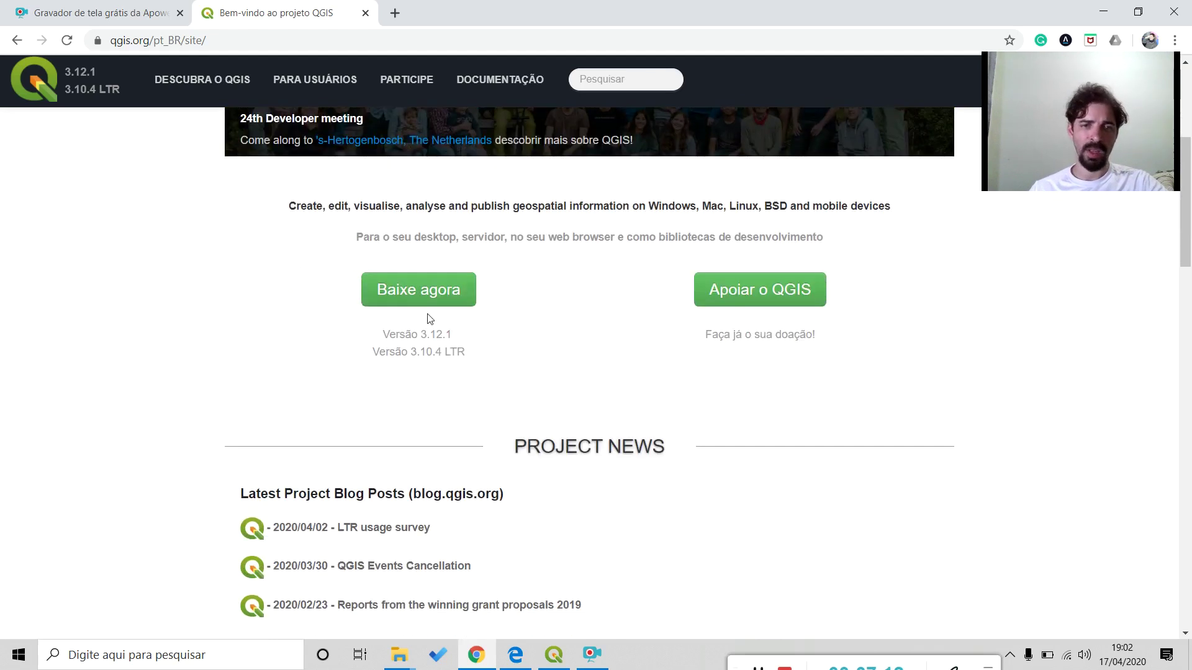
pyautogui.moveTo(464, 351); pyautogui.dragTo(384, 333)
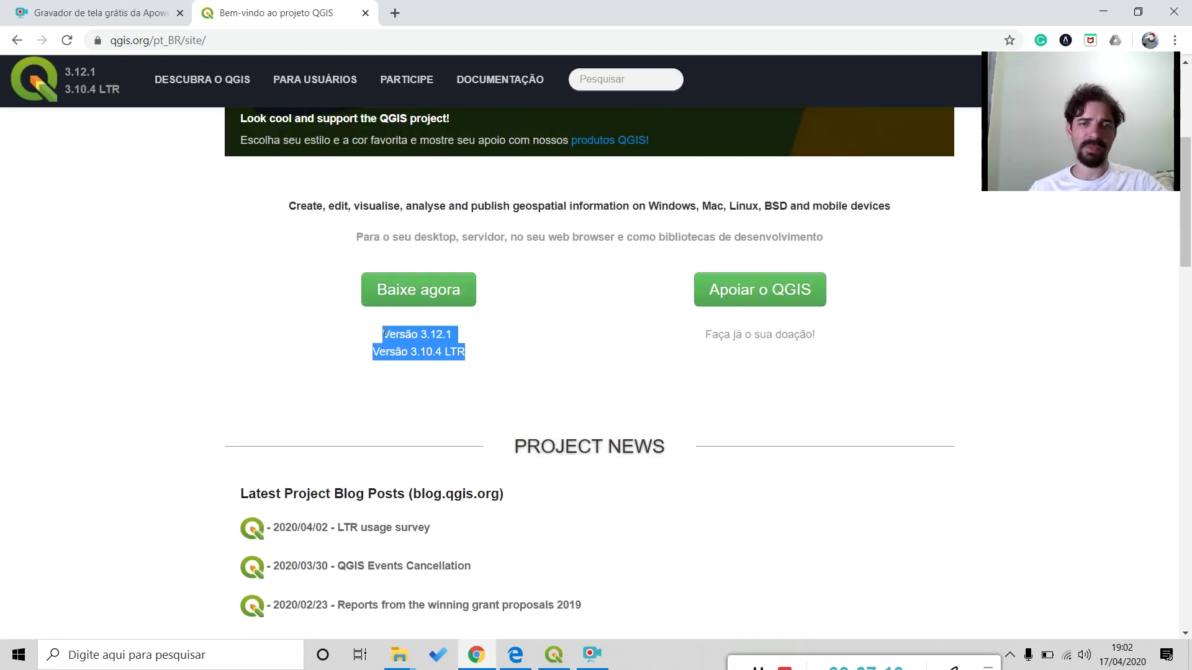
pyautogui.click(476, 338)
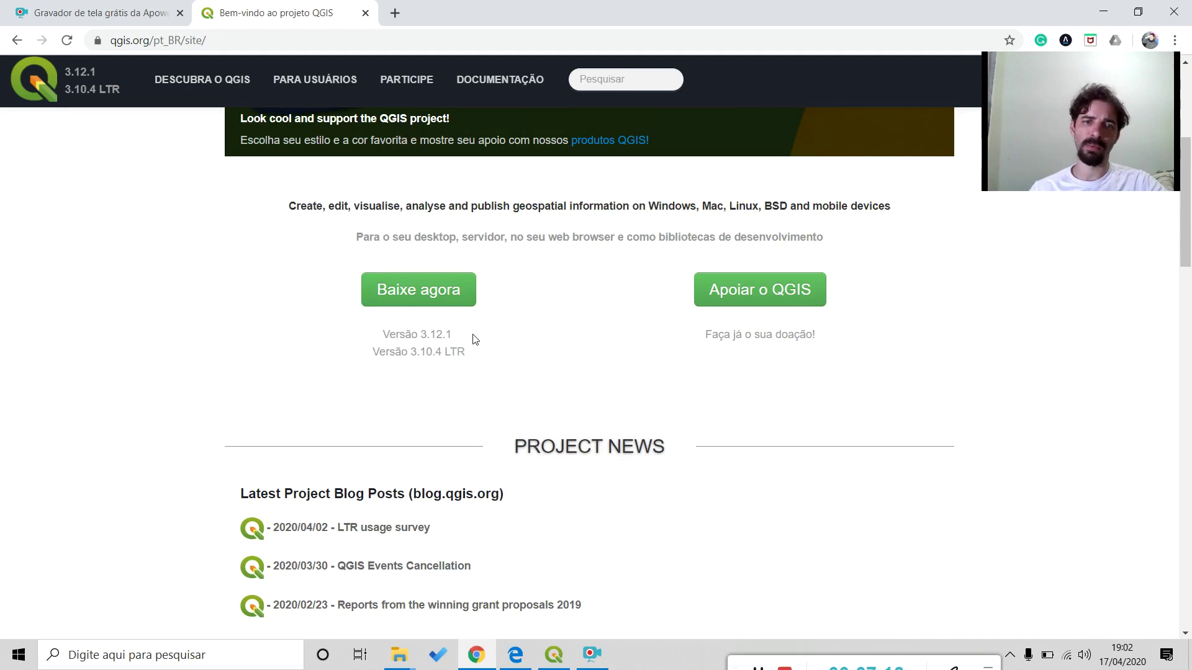
pyautogui.moveTo(467, 351); pyautogui.dragTo(386, 347)
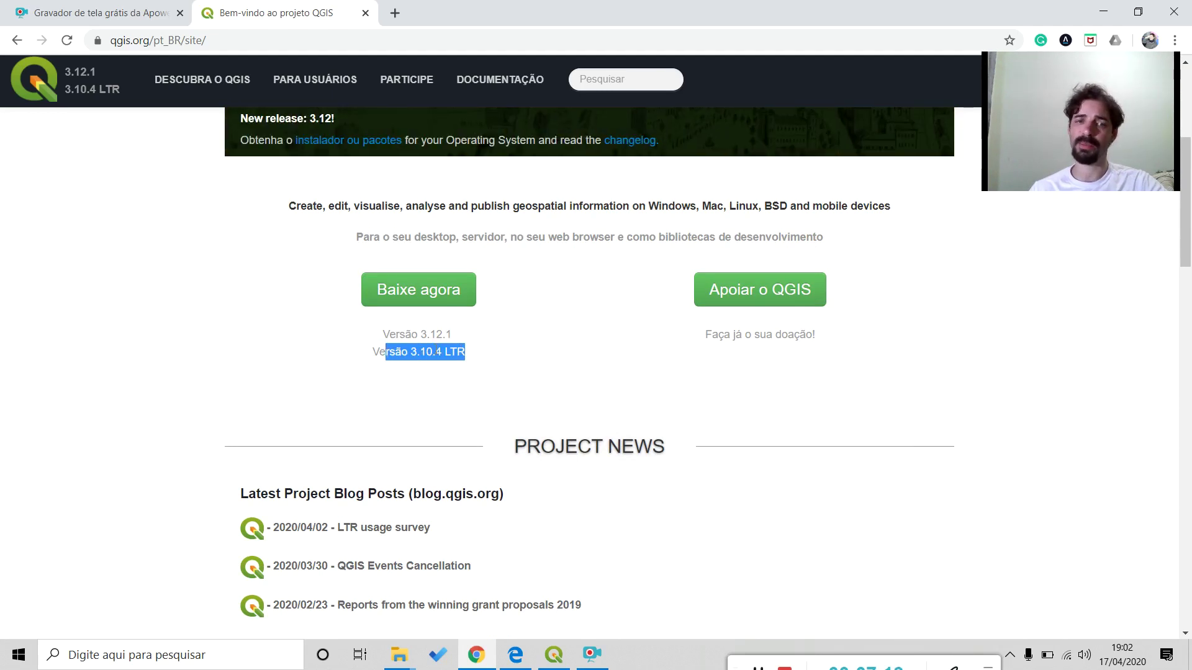
pyautogui.moveTo(470, 340); pyautogui.dragTo(381, 335)
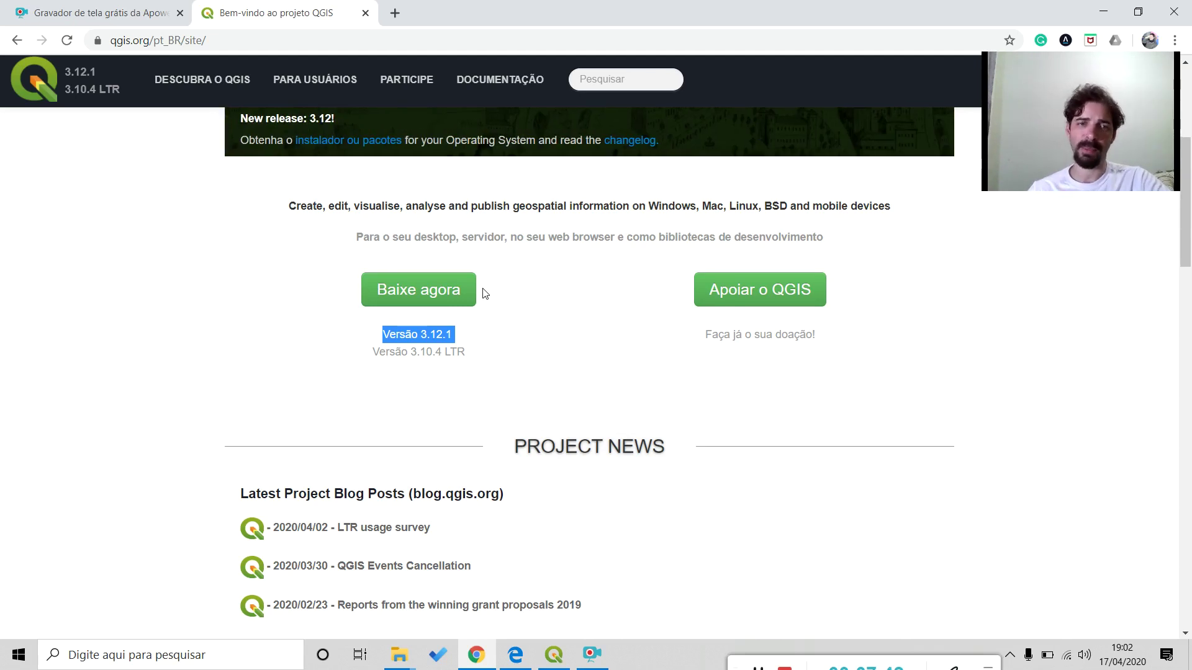
# Step: Open the QGIS download page and bring up the standalone Windows installers
pyautogui.click(465, 289)
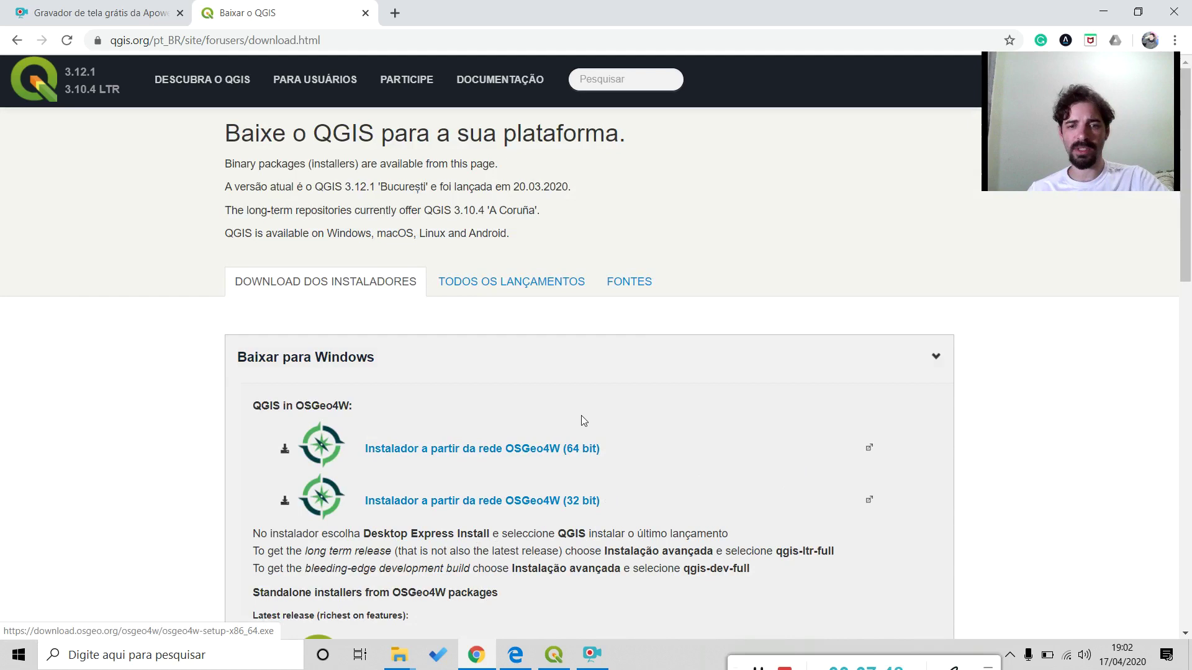
pyautogui.scroll(-7, 568, 448)
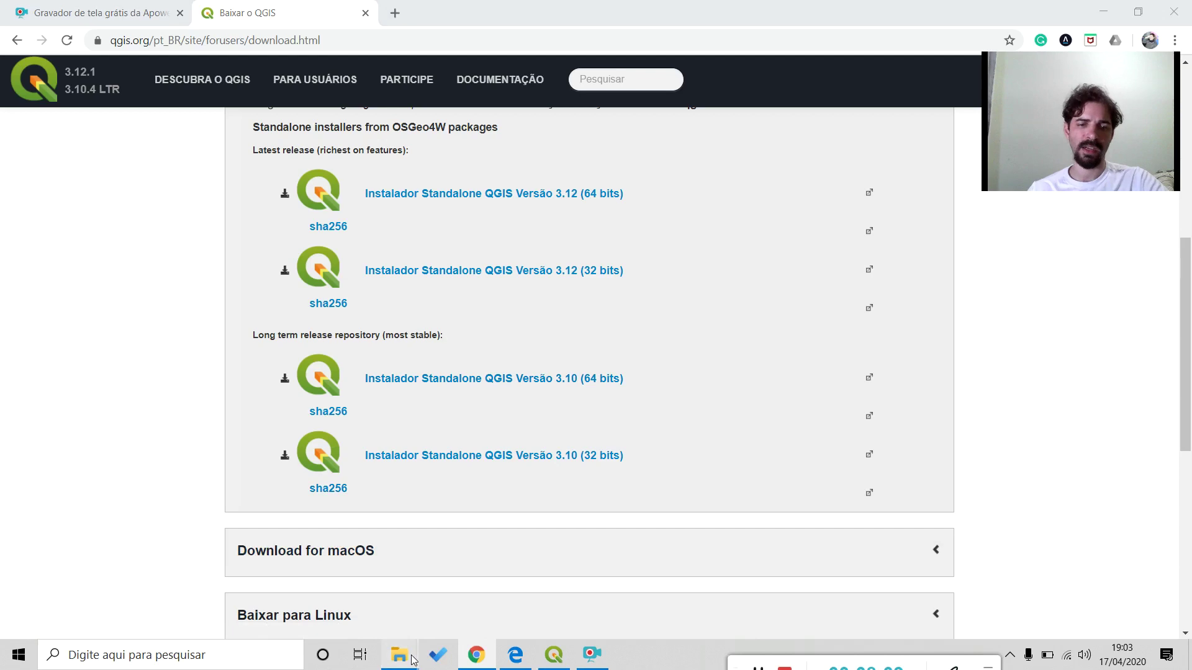
# Step: Switch to File Explorer, check the system type in the properties of Este Computador, and close the Sistema window
pyautogui.moveTo(413, 656)
pyautogui.moveTo(409, 591)
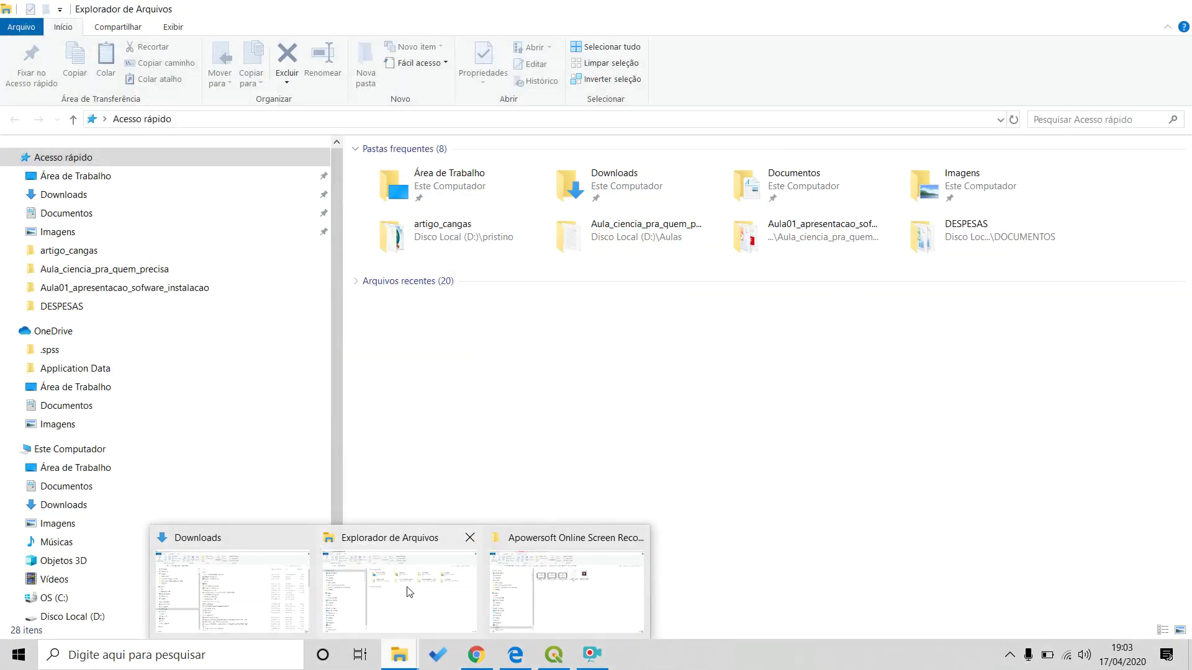
pyautogui.click(230, 587)
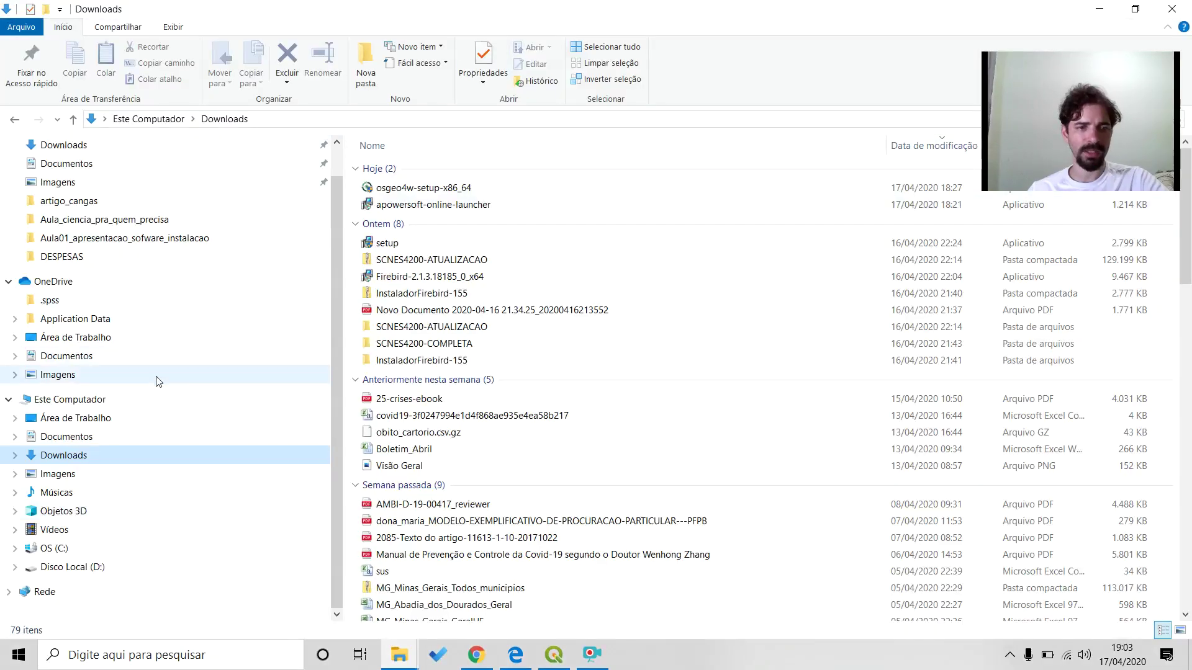
pyautogui.rightClick(83, 407)
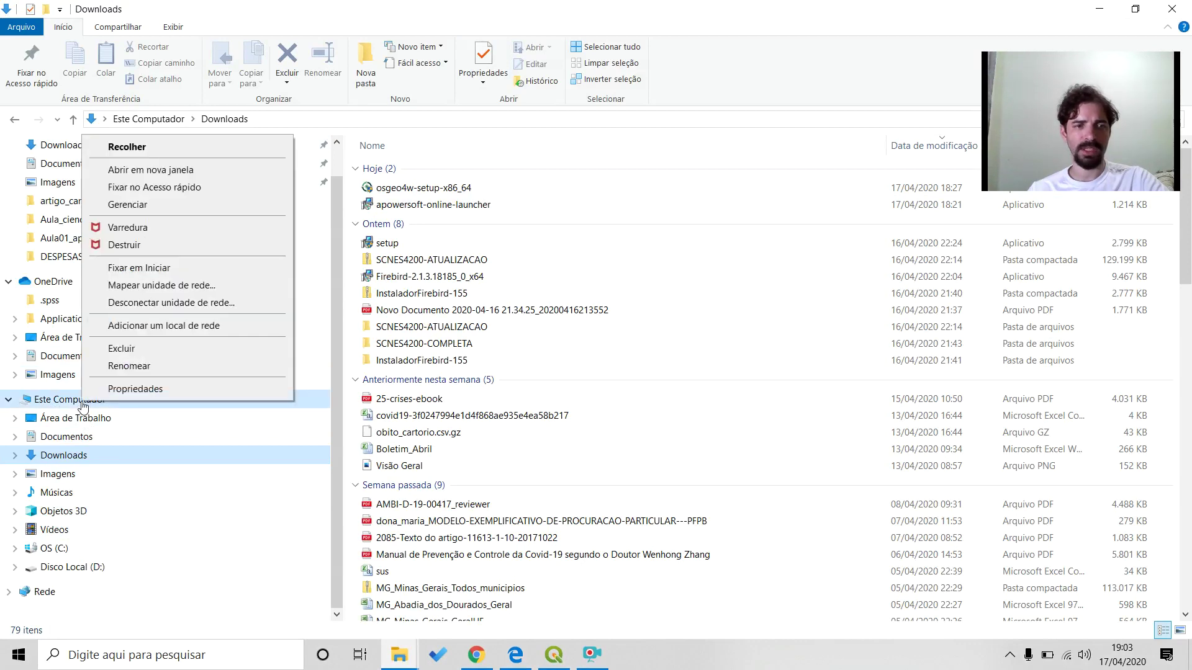
pyautogui.click(117, 393)
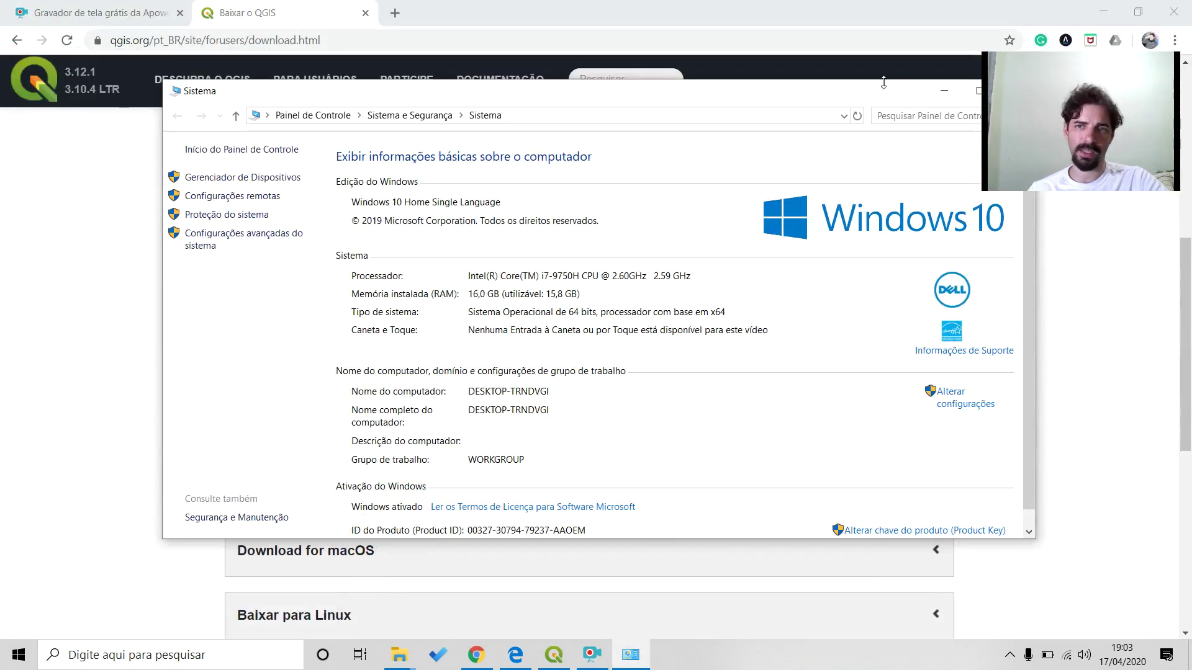
pyautogui.moveTo(880, 97); pyautogui.dragTo(799, 142)
pyautogui.click(936, 136)
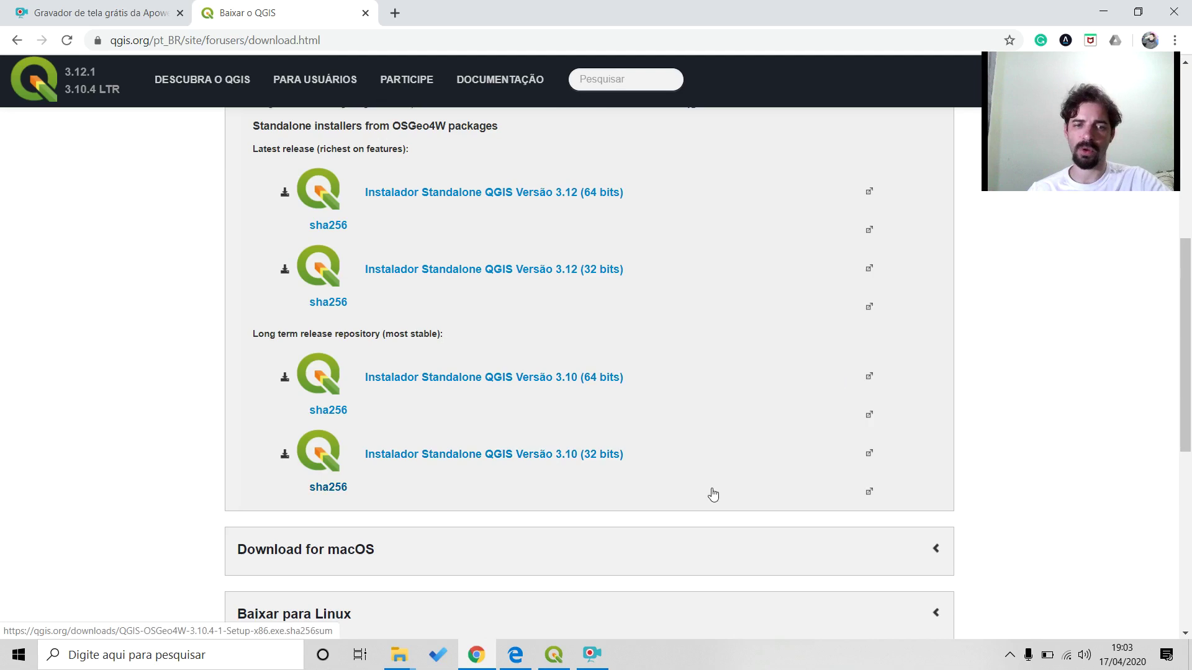
# Step: Expand the macOS download section and review its installer options
pyautogui.scroll(-1, 710, 491)
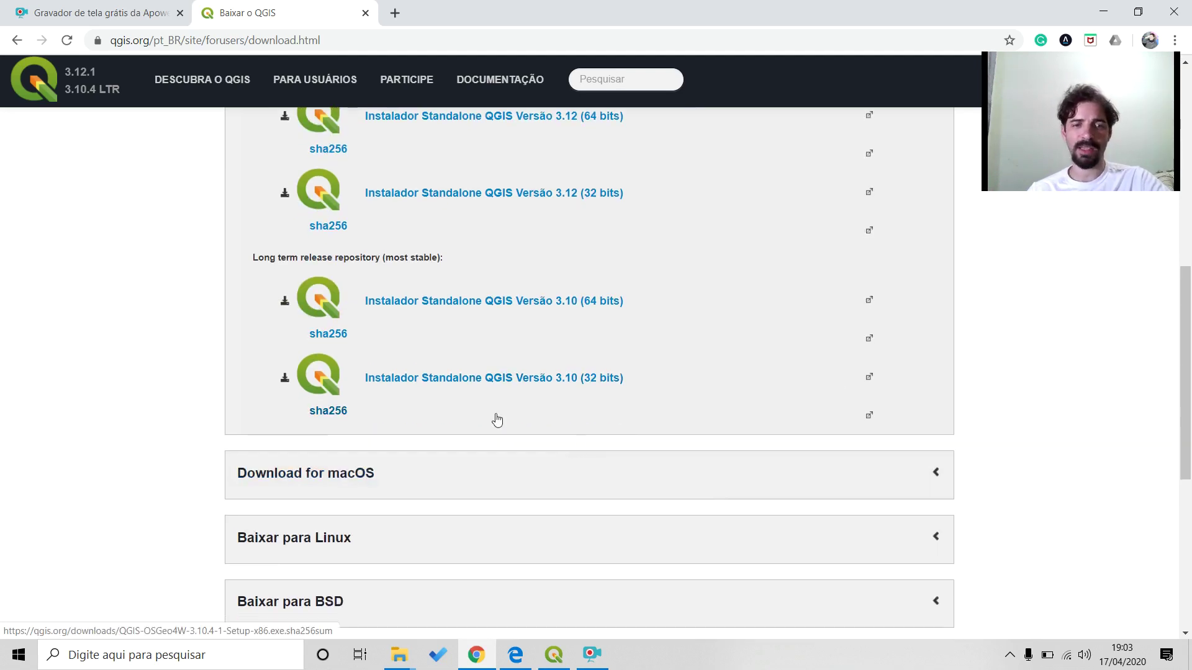
pyautogui.click(896, 478)
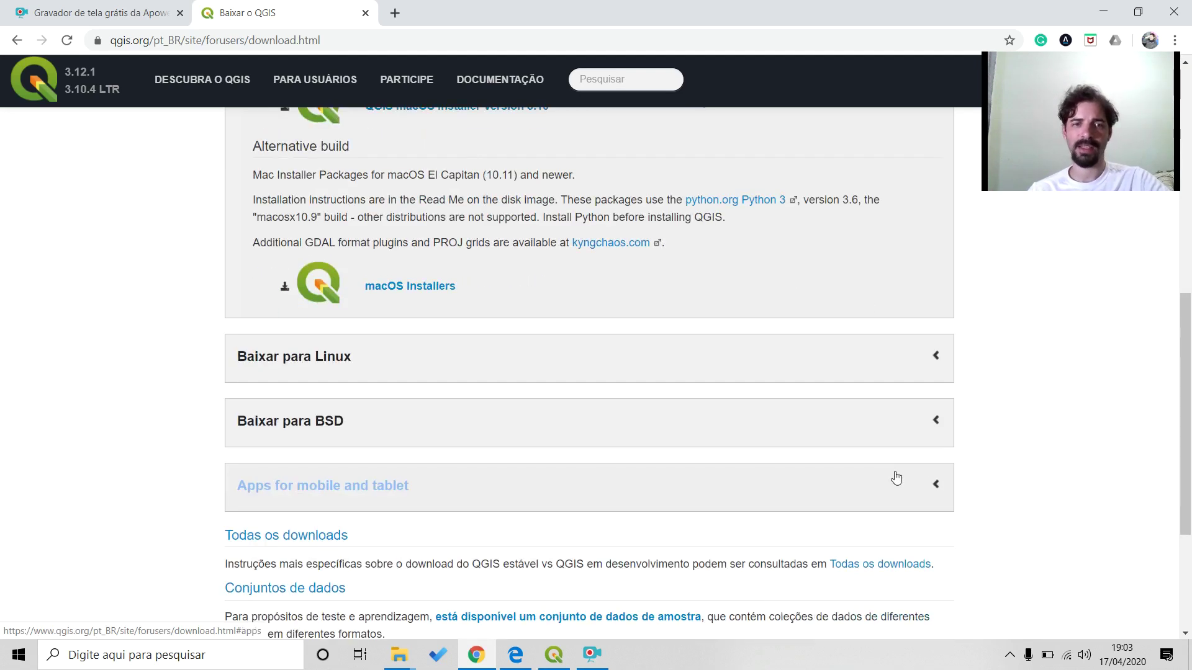
pyautogui.scroll(1, 471, 234)
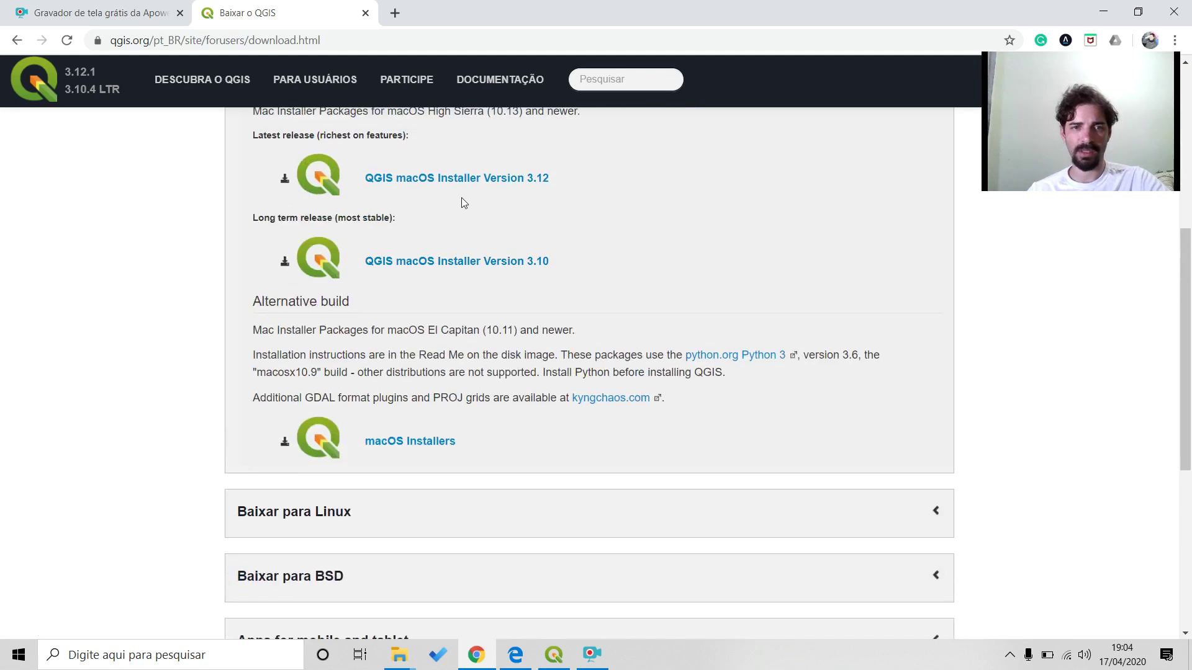
pyautogui.scroll(-2, 537, 377)
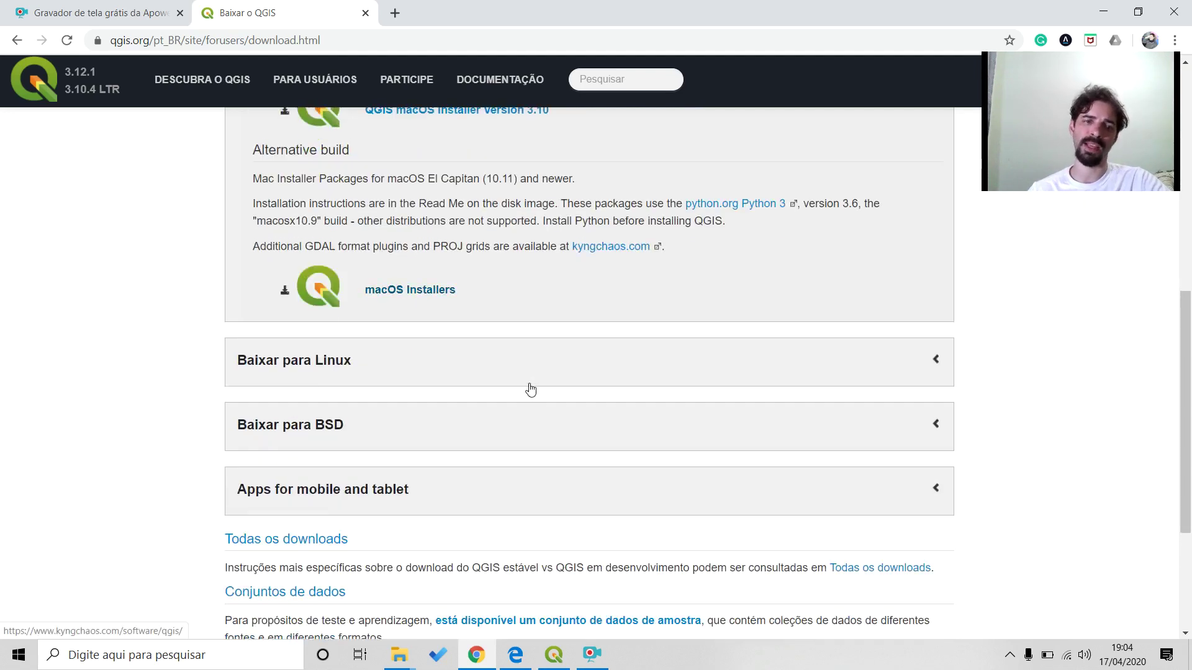
# Step: Expand the Linux download section and review its distributions and the remaining download options on the page
pyautogui.click(499, 368)
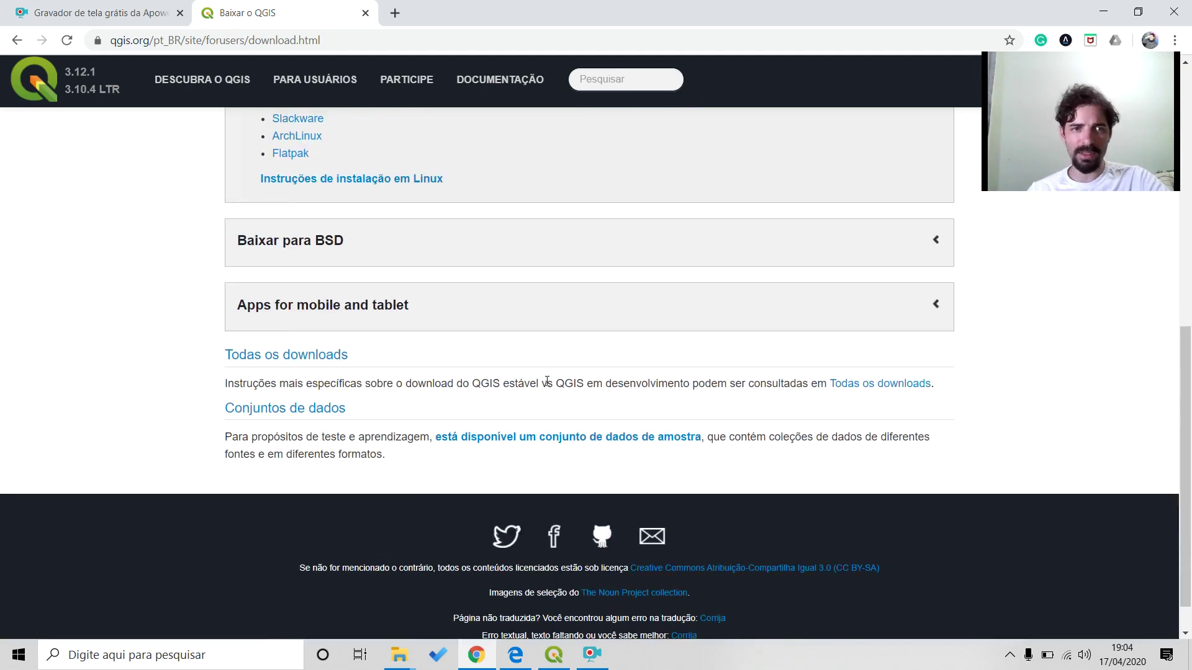
pyautogui.scroll(2, 399, 218)
pyautogui.scroll(1, 317, 239)
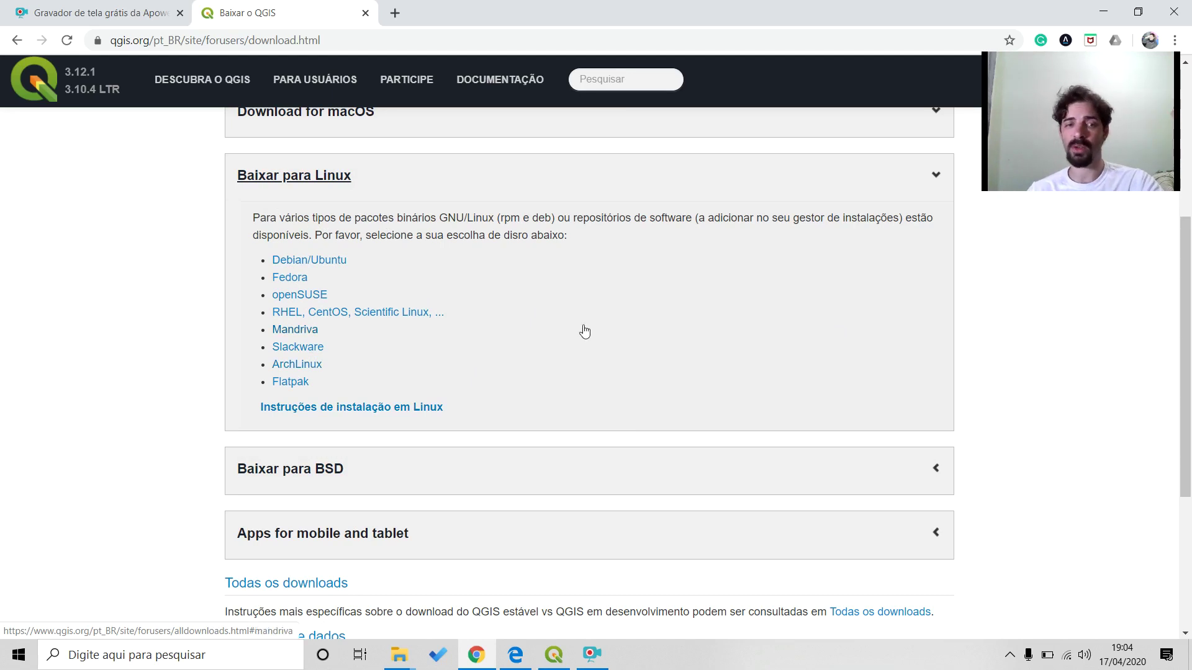
pyautogui.scroll(-2, 687, 412)
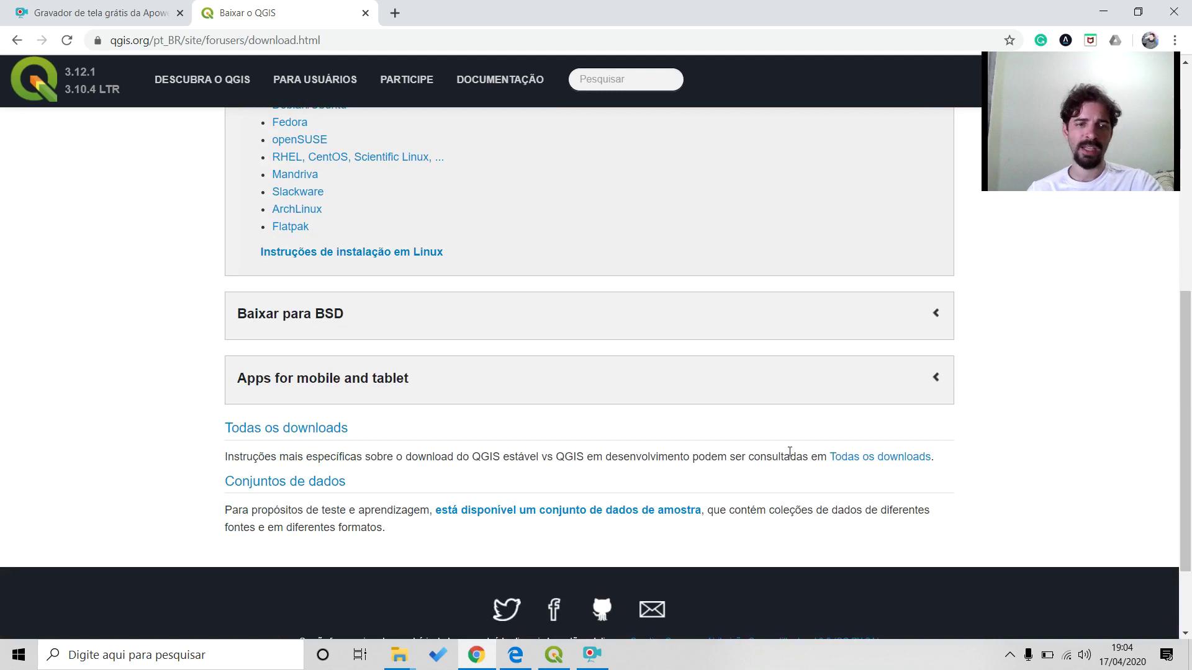
pyautogui.scroll(-1, 790, 451)
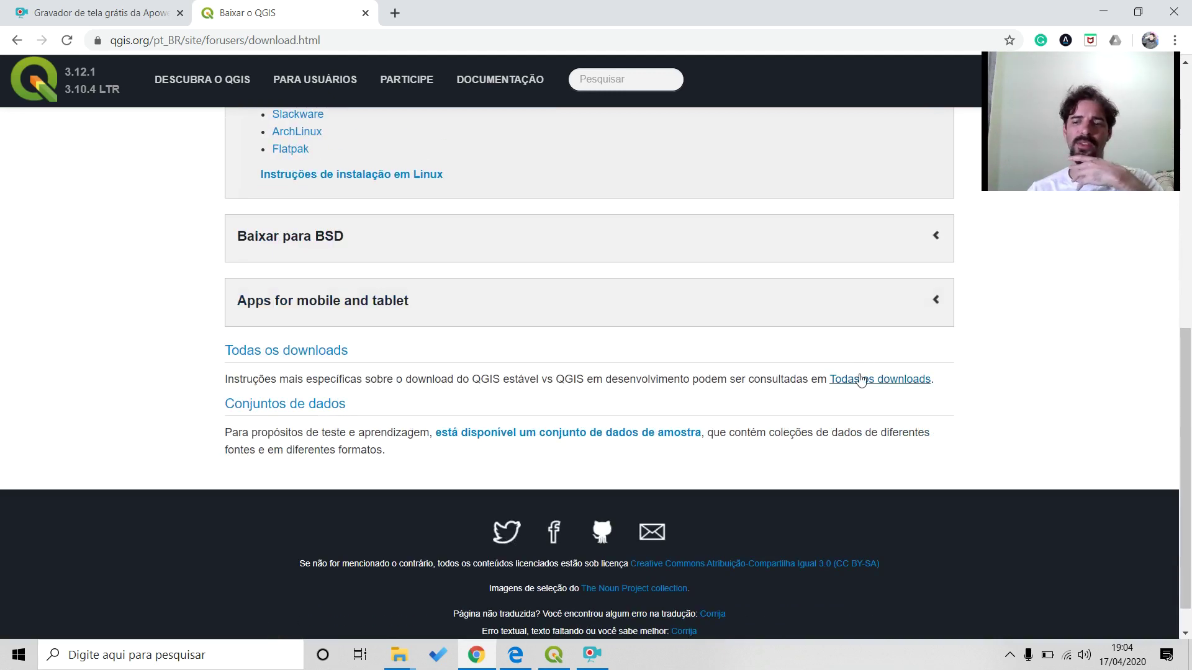
pyautogui.scroll(6, 863, 372)
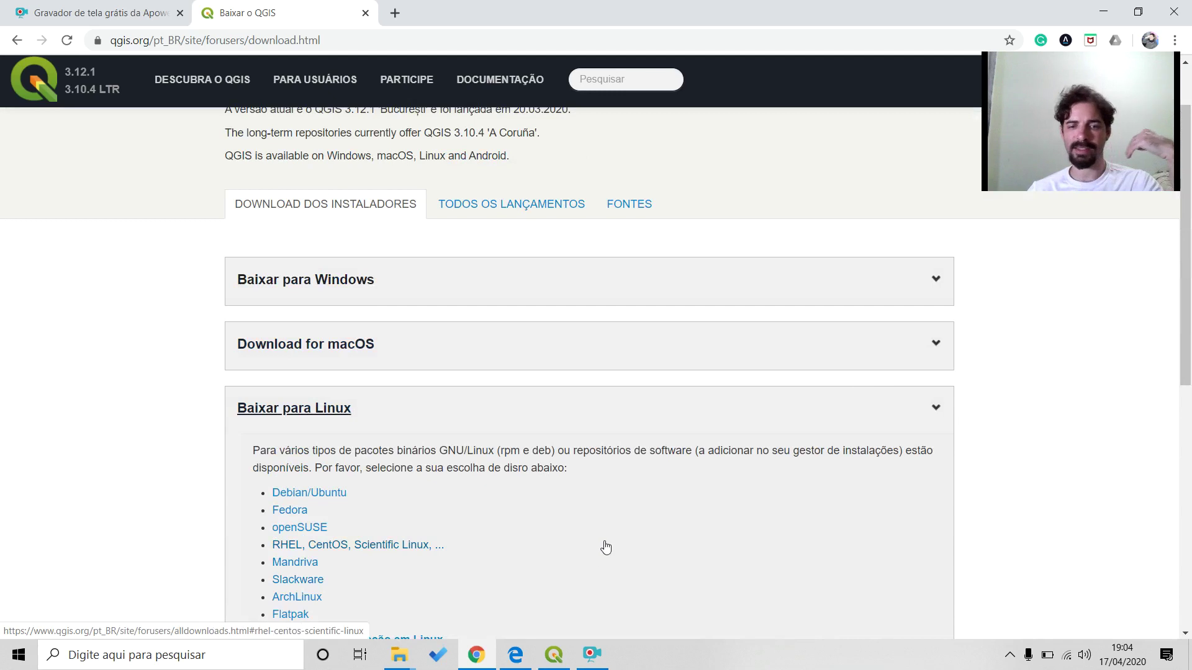
# Step: Look for QGIS3 among the installed Windows programs and switch to the running QGIS window
pyautogui.click(19, 655)
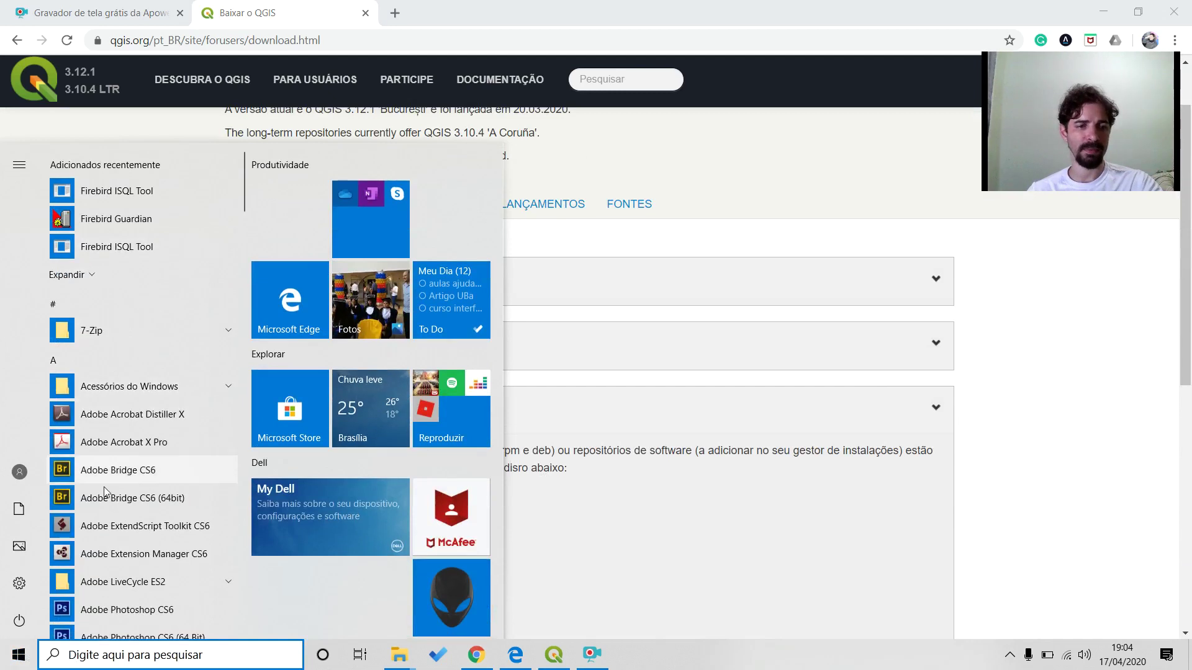
pyautogui.scroll(-10, 106, 545)
pyautogui.scroll(-15, 105, 545)
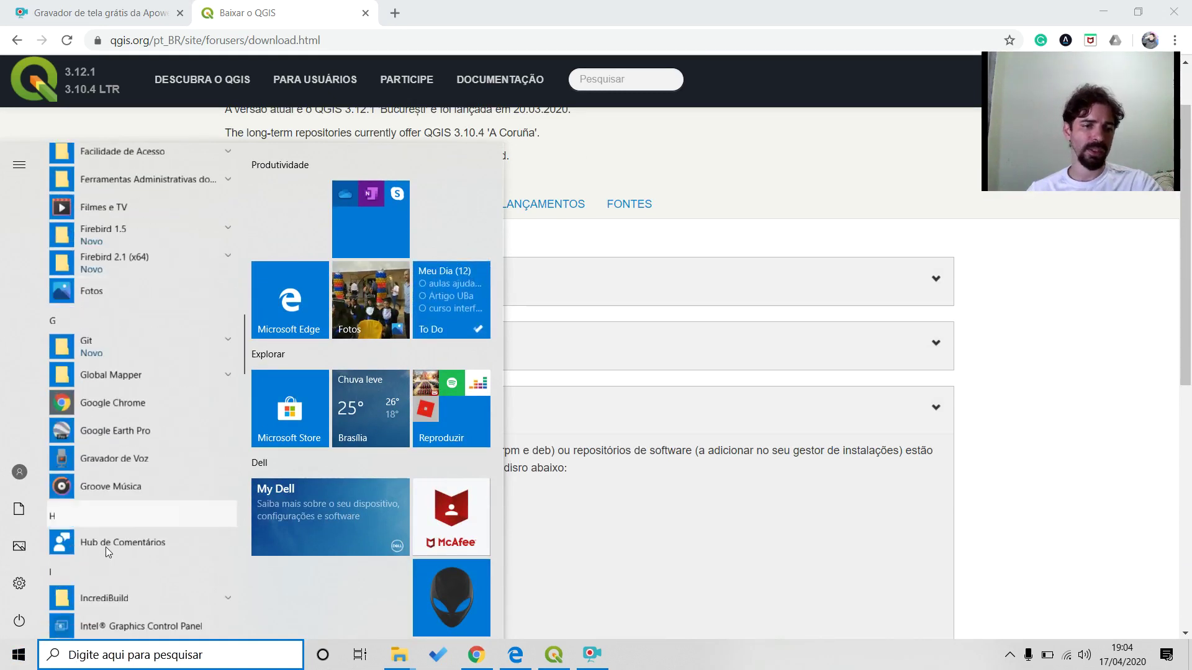
pyautogui.scroll(-15, 106, 549)
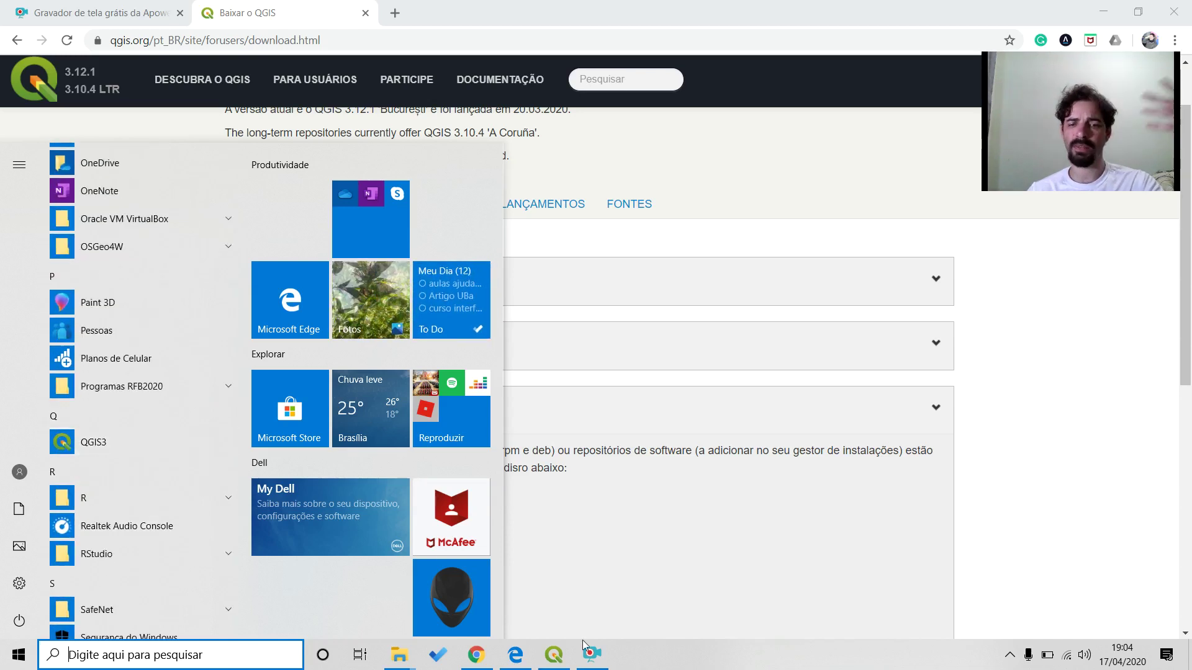
pyautogui.click(546, 661)
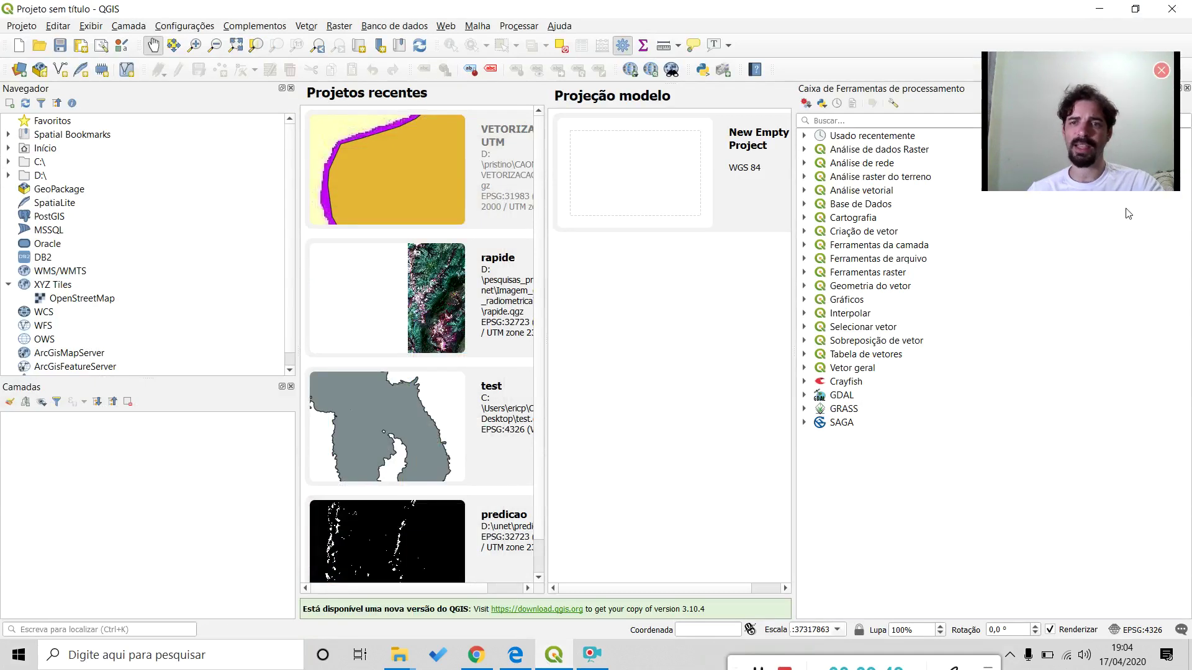
# Step: Undock and close the Caixa de Ferramentas de processamento and widen the Projetos recentes area
pyautogui.doubleClick(891, 89)
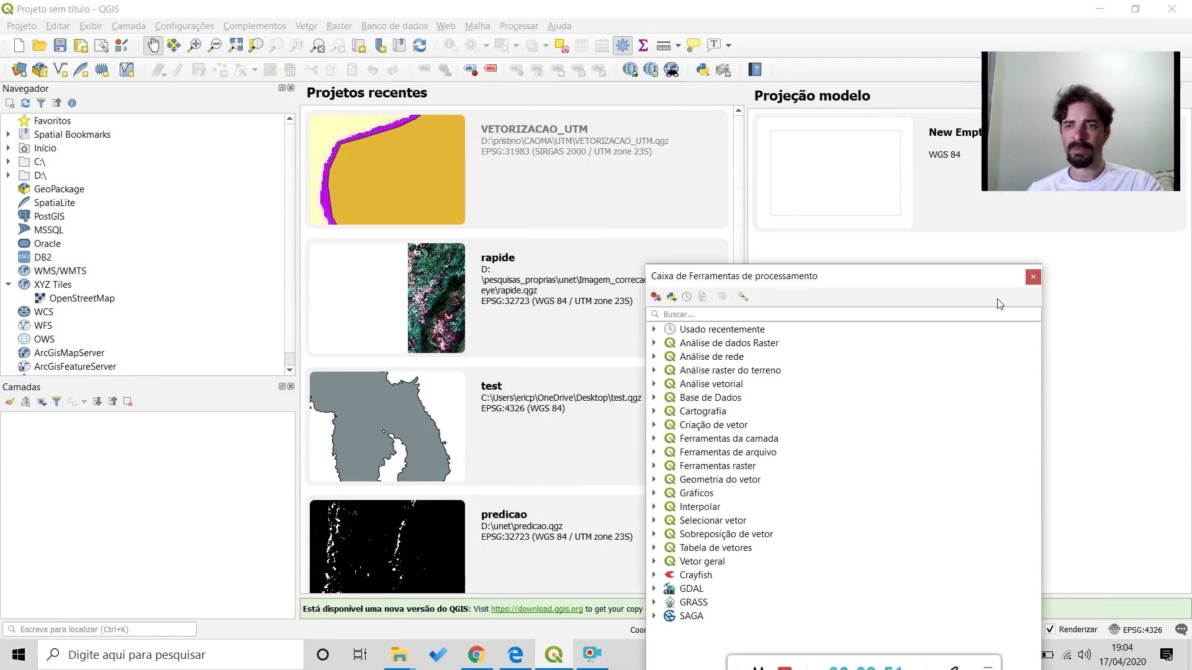
pyautogui.click(1033, 276)
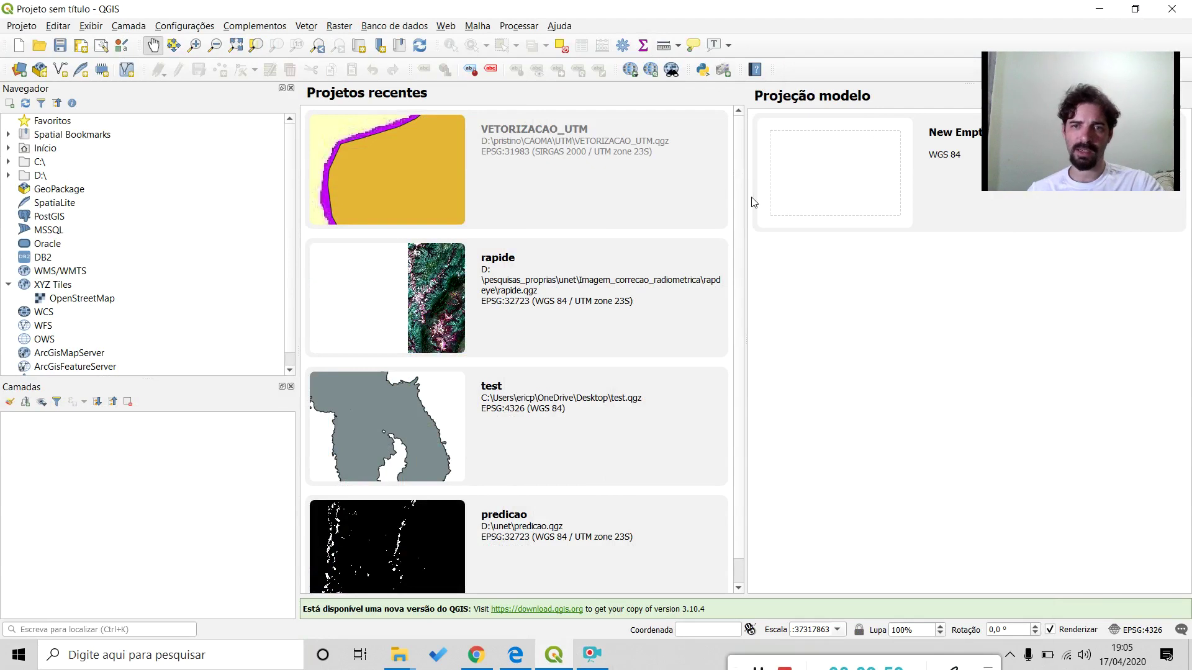
pyautogui.moveTo(749, 198); pyautogui.dragTo(818, 196)
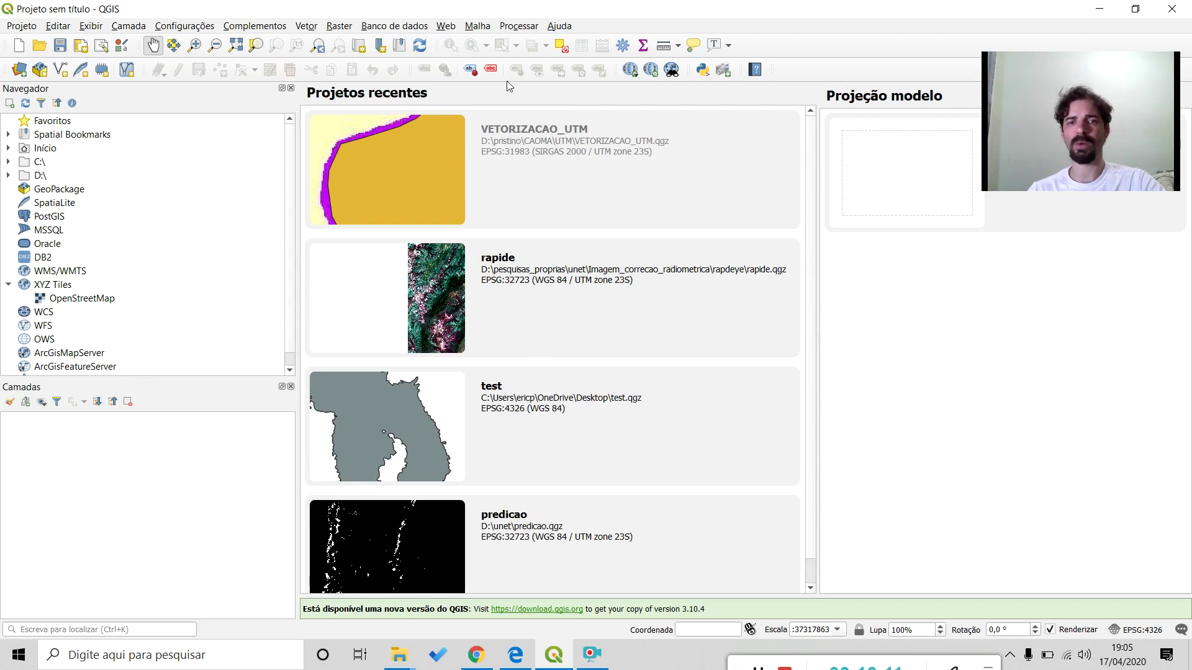
# Step: Review the project commands and show the contents of drive D:\ in the Navegador
pyautogui.click(34, 27)
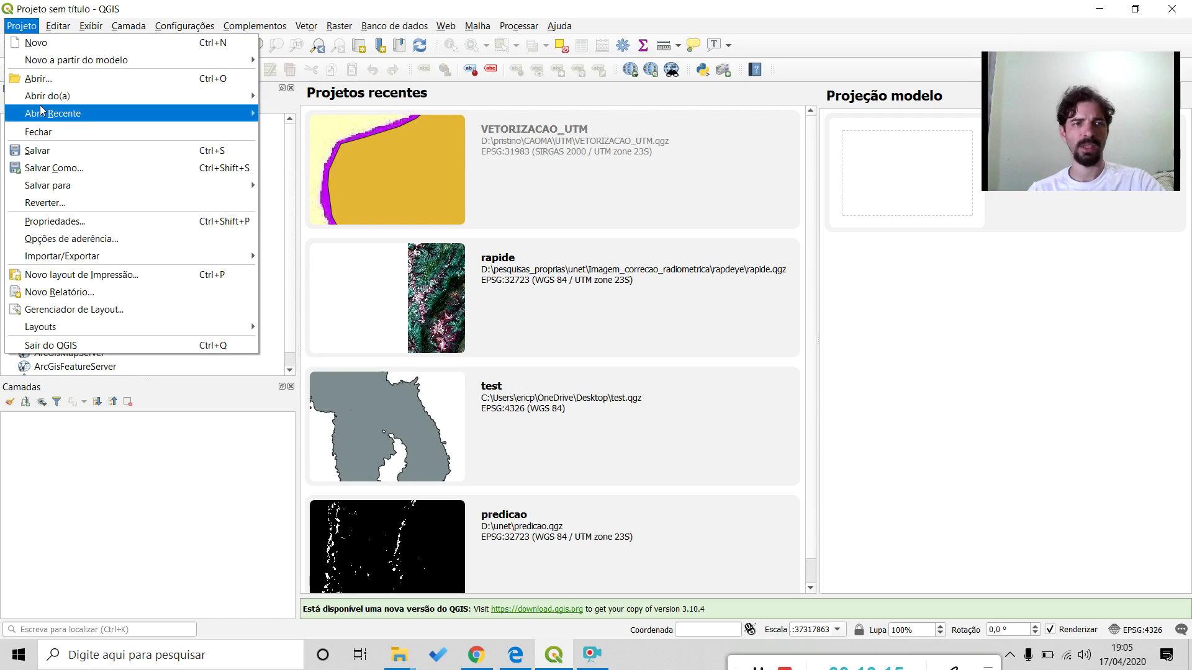
pyautogui.moveTo(56, 99)
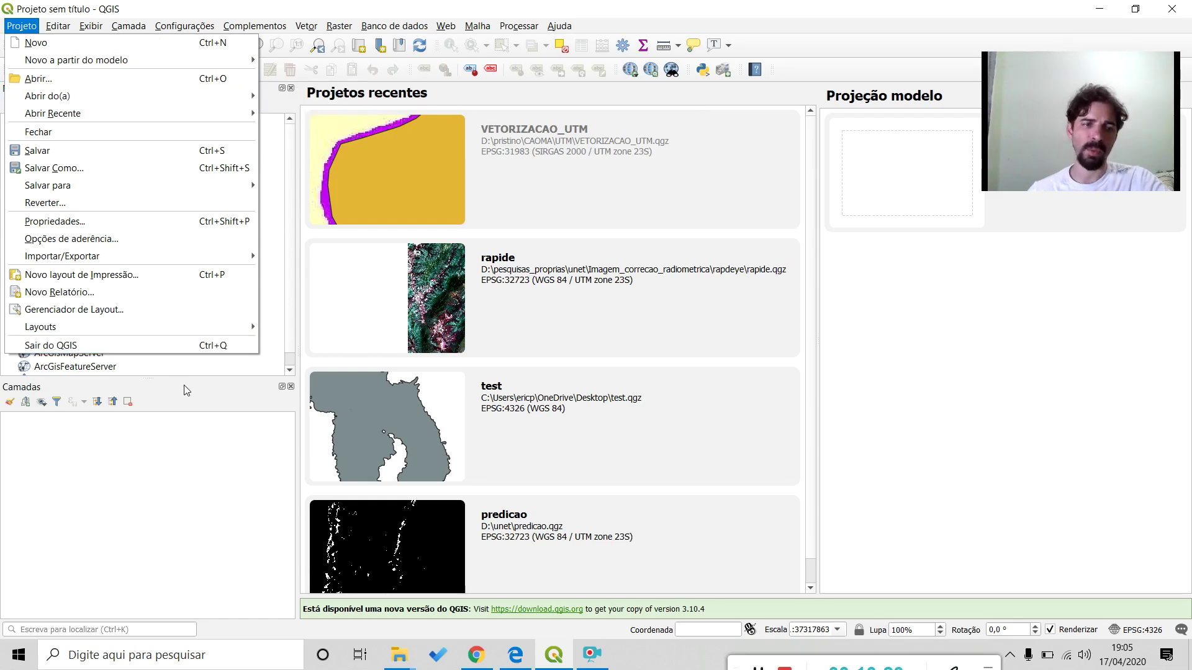
pyautogui.click(164, 477)
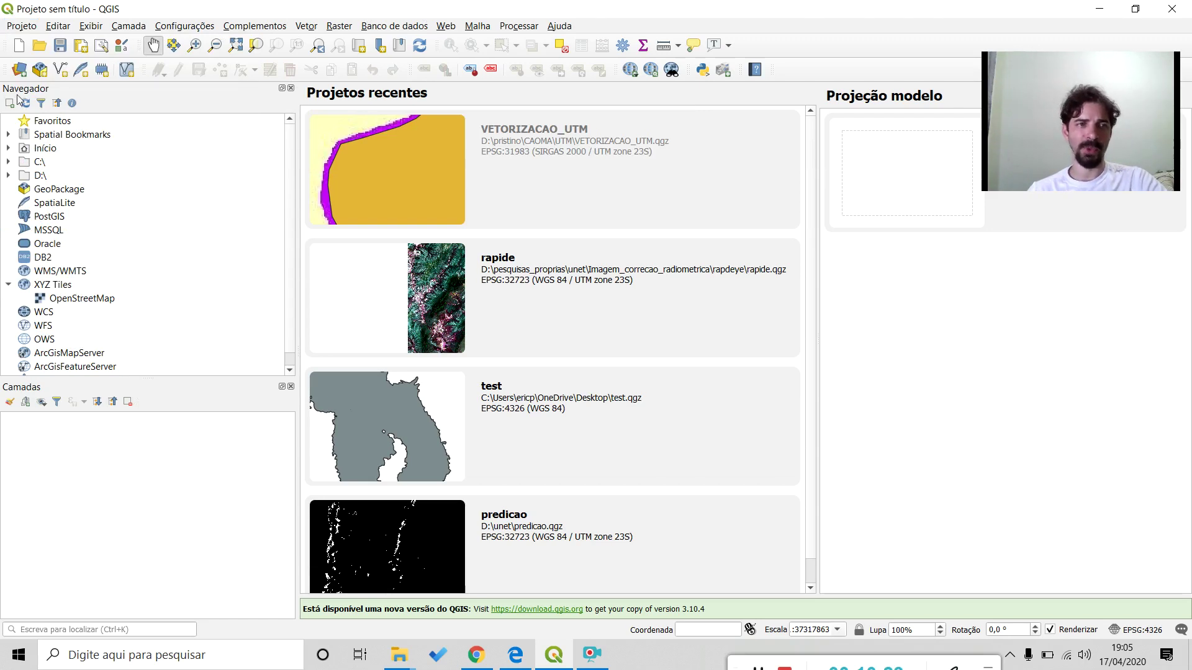
pyautogui.moveTo(13, 180); pyautogui.dragTo(194, 116)
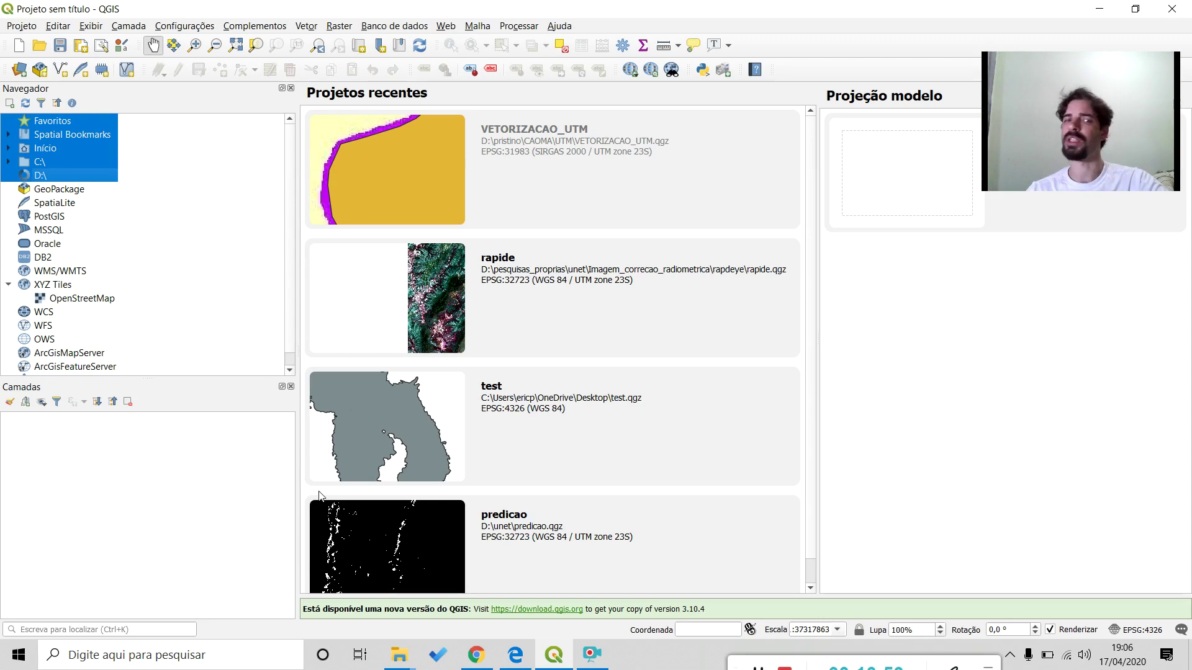
pyautogui.click(225, 464)
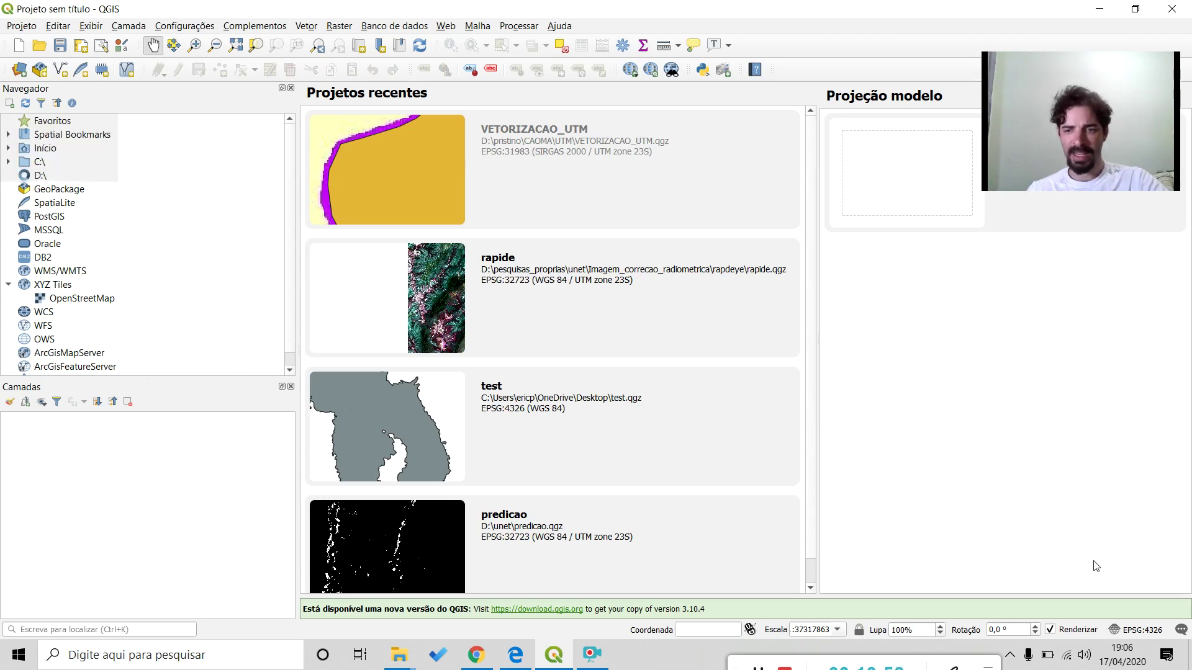
# Step: Set the Windows battery power mode to Mais alto desempenho
pyautogui.click(1050, 655)
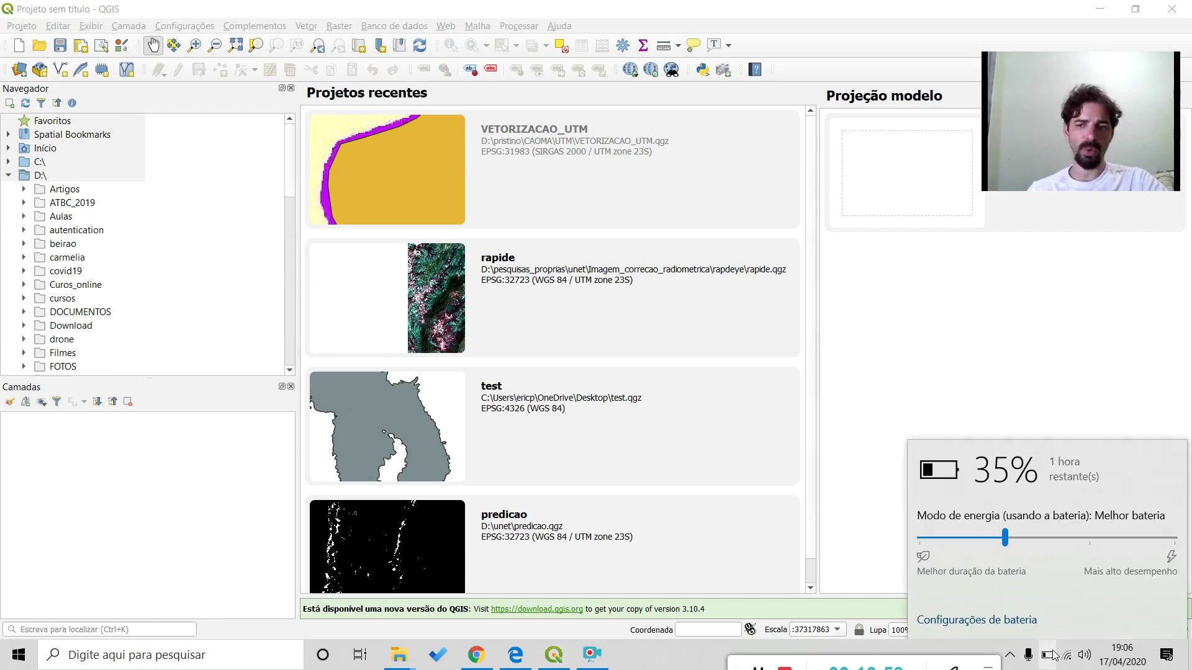
pyautogui.moveTo(1005, 537); pyautogui.dragTo(1174, 538)
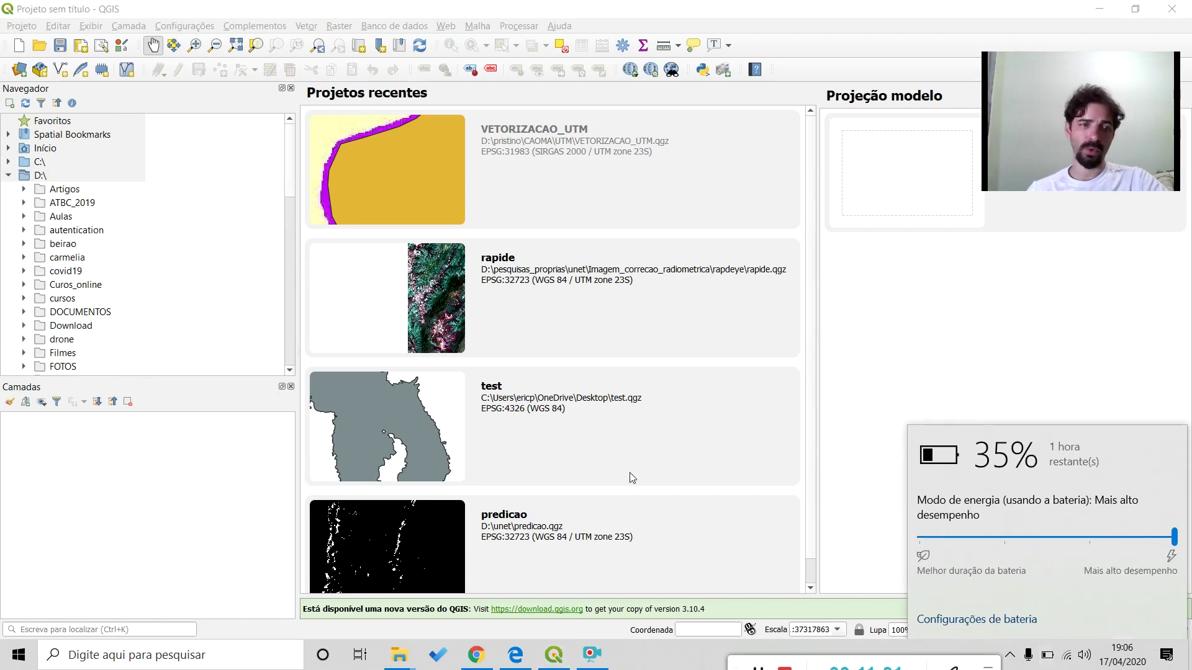
pyautogui.click(108, 498)
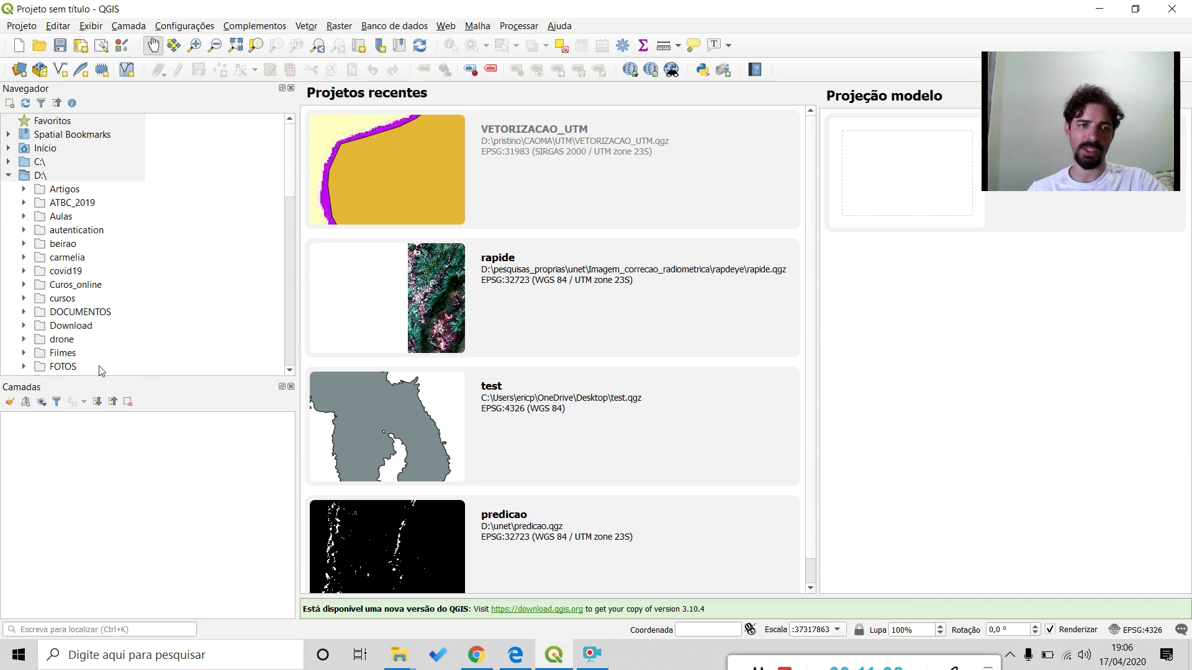
# Step: Browse to Aulas > Aula_ciencia_pra_quem_precisa > Aula03_Vetor_Raster > BASES on drive D:\ and add ponto_inicio_ufmg.shp to the project
pyautogui.click(24, 217)
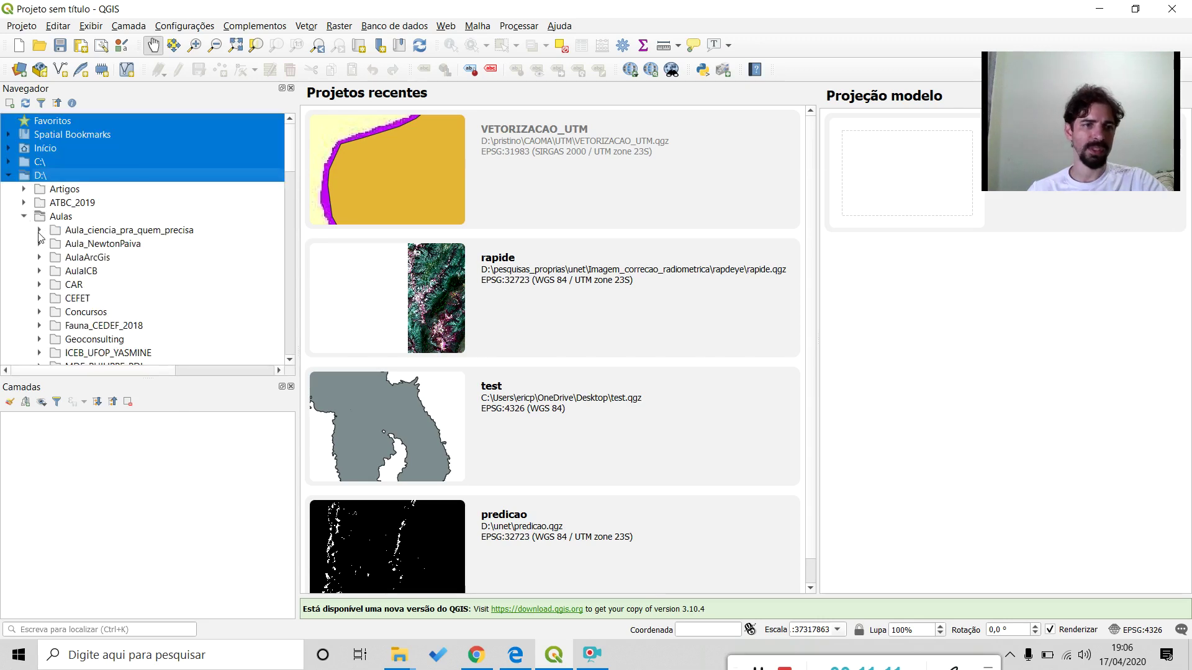
pyautogui.click(39, 231)
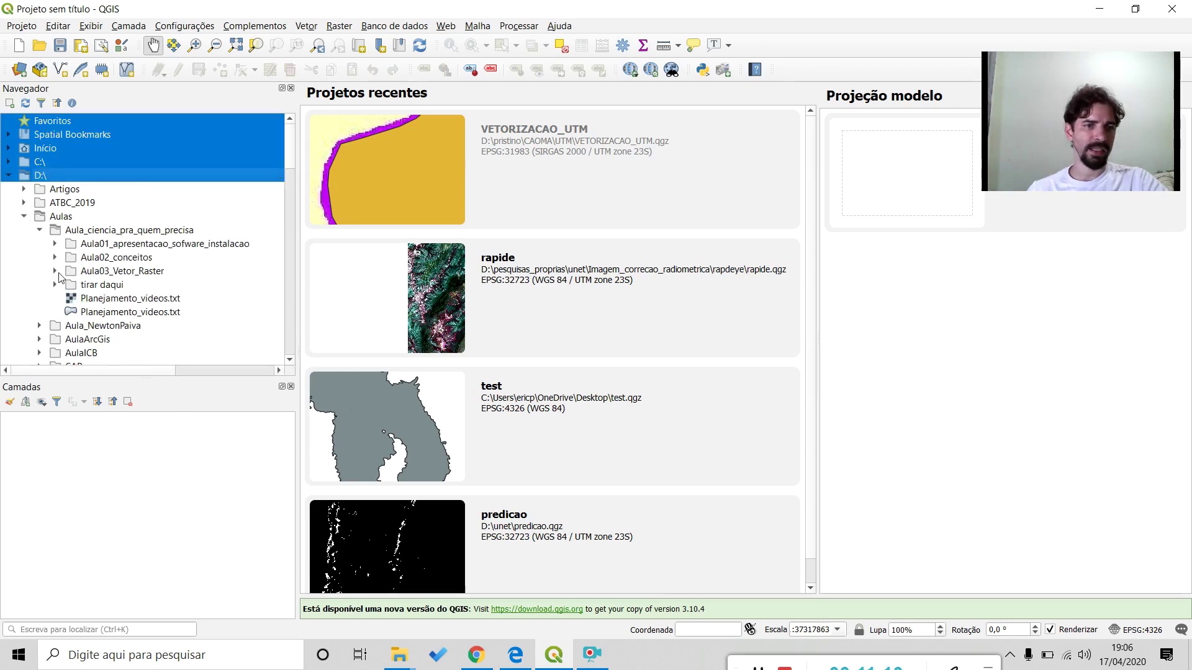
pyautogui.click(56, 272)
pyautogui.click(71, 285)
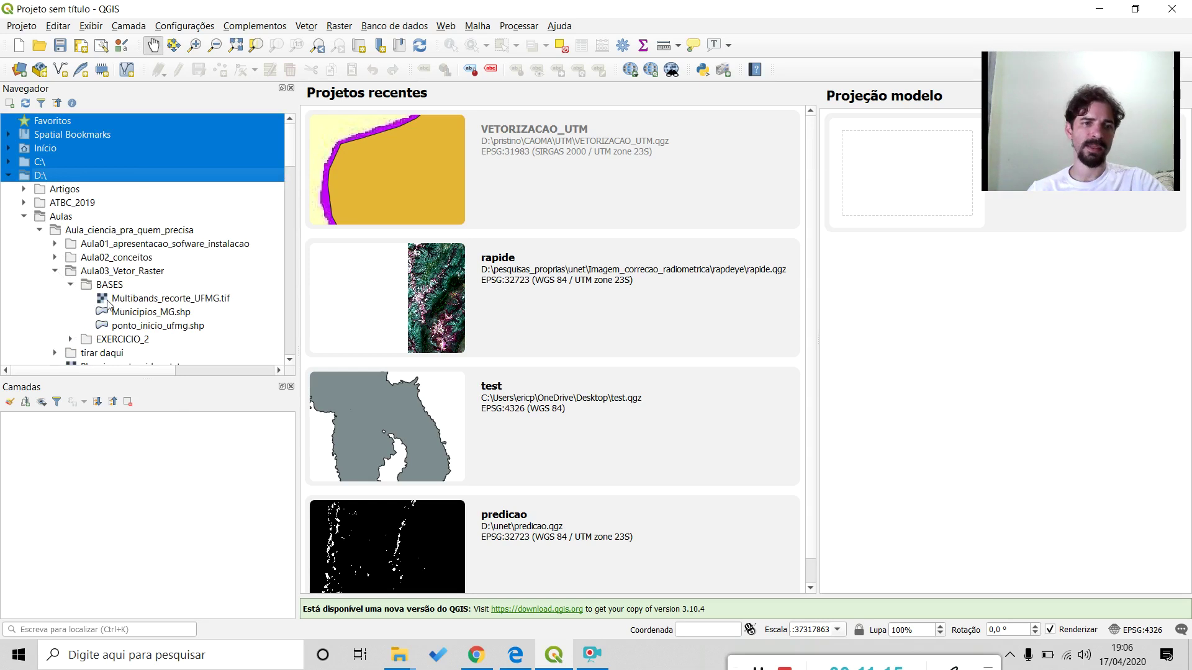
pyautogui.click(183, 327)
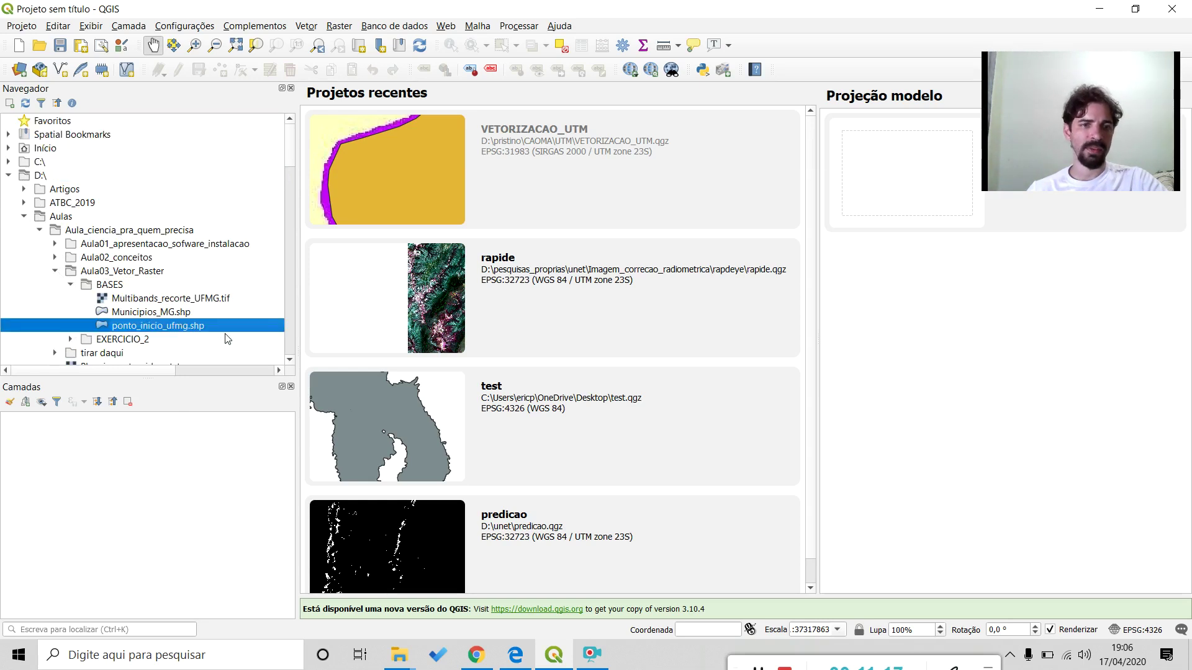
pyautogui.doubleClick(161, 332)
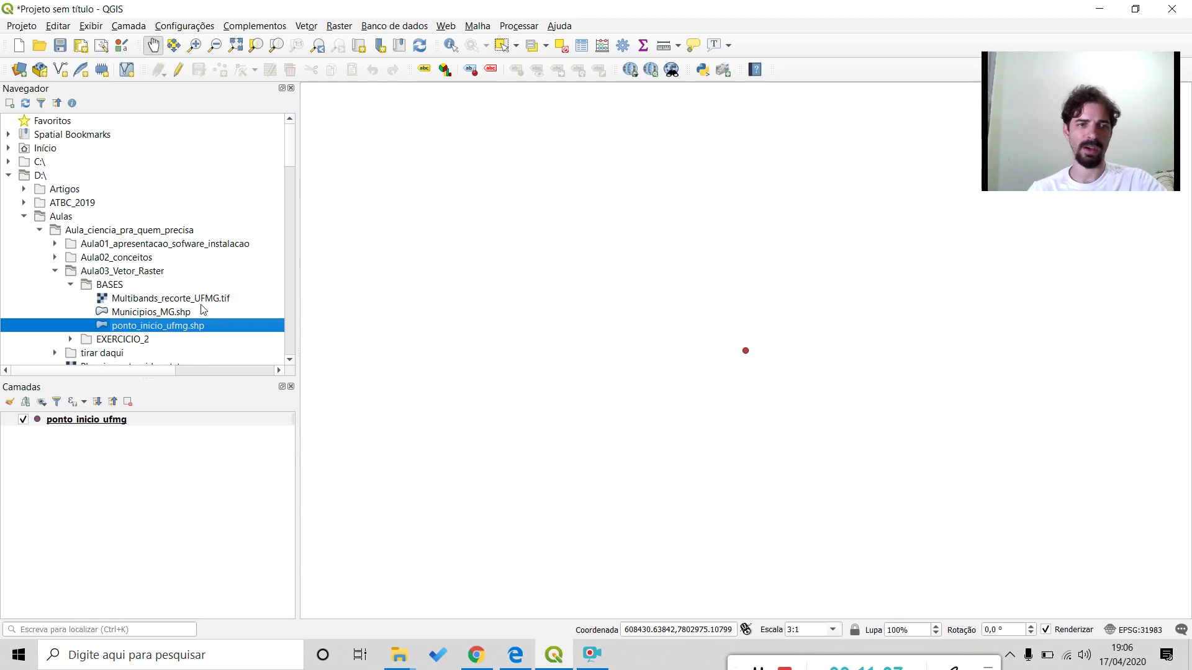
# Step: Add Multibands_recorte_UFMG.tif as a layer and place it below ponto_inicio_ufmg in the layer order
pyautogui.click(155, 303)
pyautogui.moveTo(152, 303); pyautogui.dragTo(147, 467)
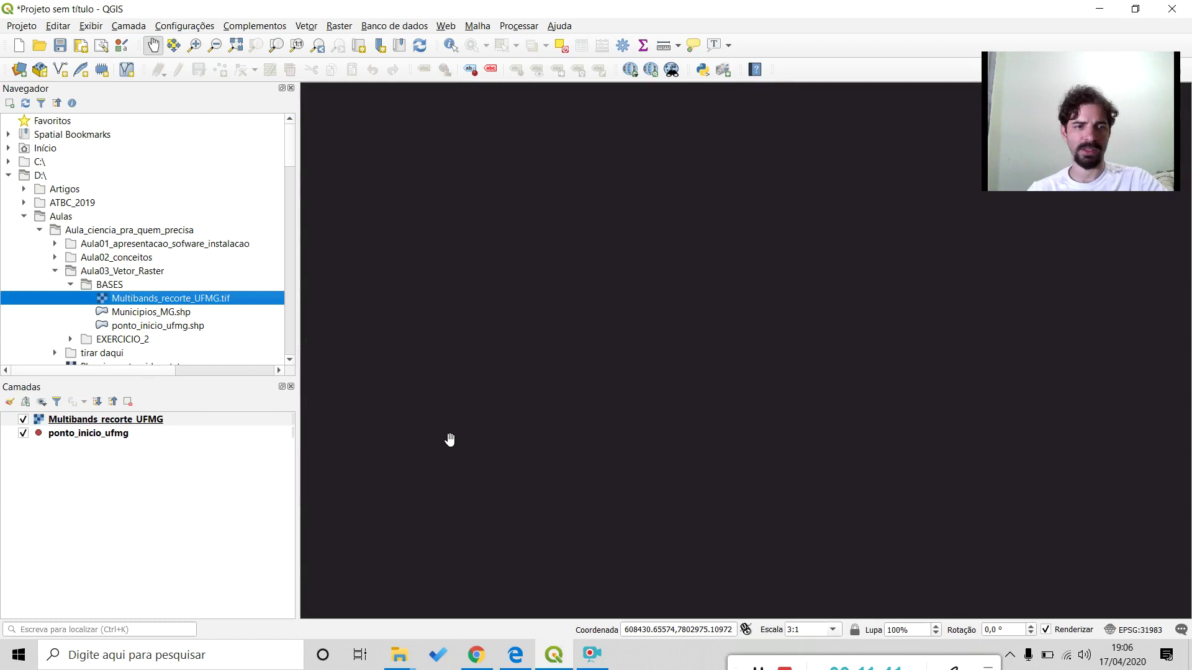
pyautogui.click(99, 447)
pyautogui.moveTo(98, 429); pyautogui.dragTo(107, 468)
# Step: Examine the stadium and the buildings around the ponto_inicio_ufmg point in the raster image
pyautogui.scroll(-6, 593, 486)
pyautogui.scroll(-3, 607, 486)
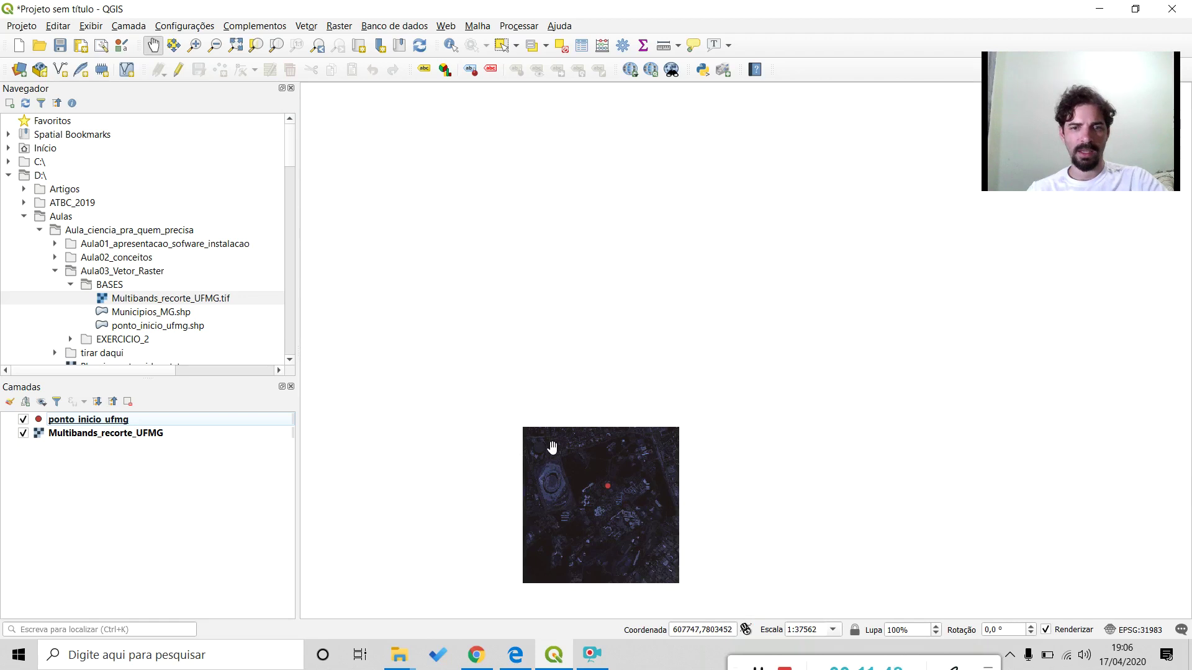
pyautogui.scroll(3, 562, 472)
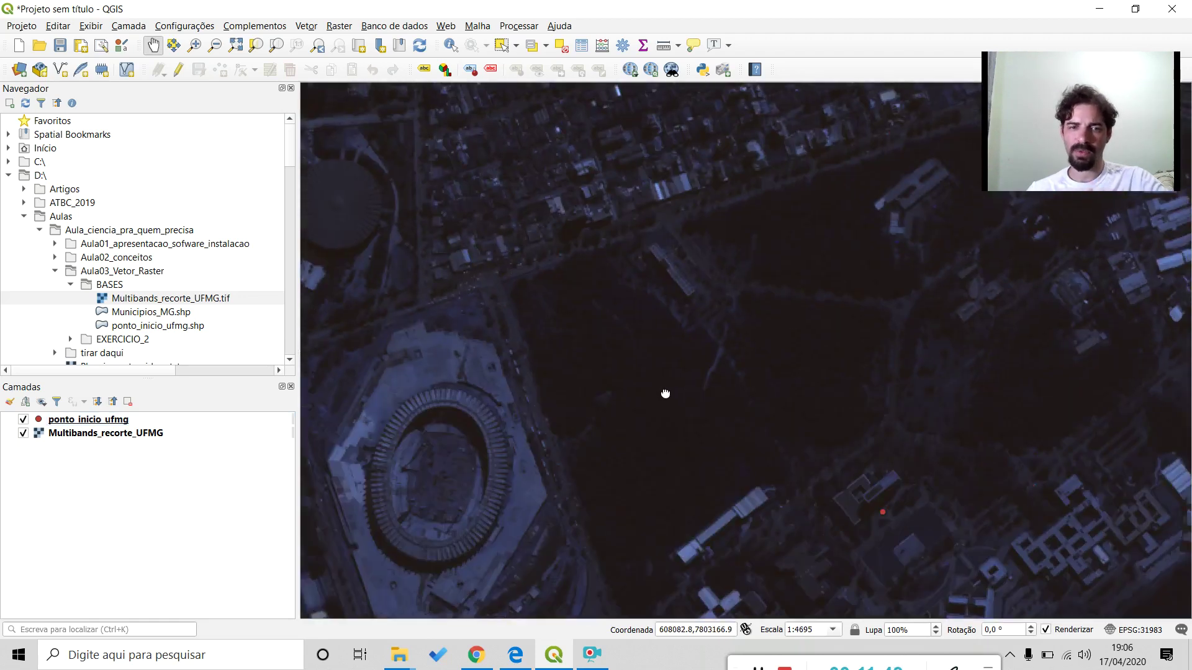
pyautogui.moveTo(662, 394); pyautogui.dragTo(681, 309)
pyautogui.moveTo(462, 376); pyautogui.dragTo(589, 363)
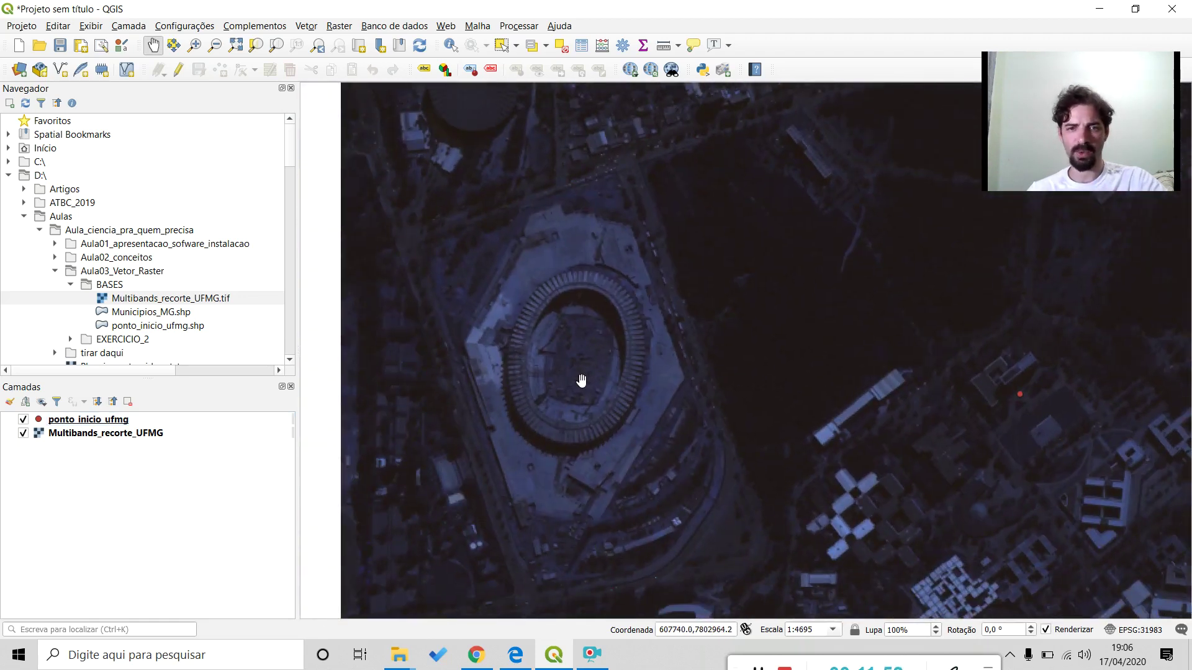
pyautogui.scroll(1, 591, 363)
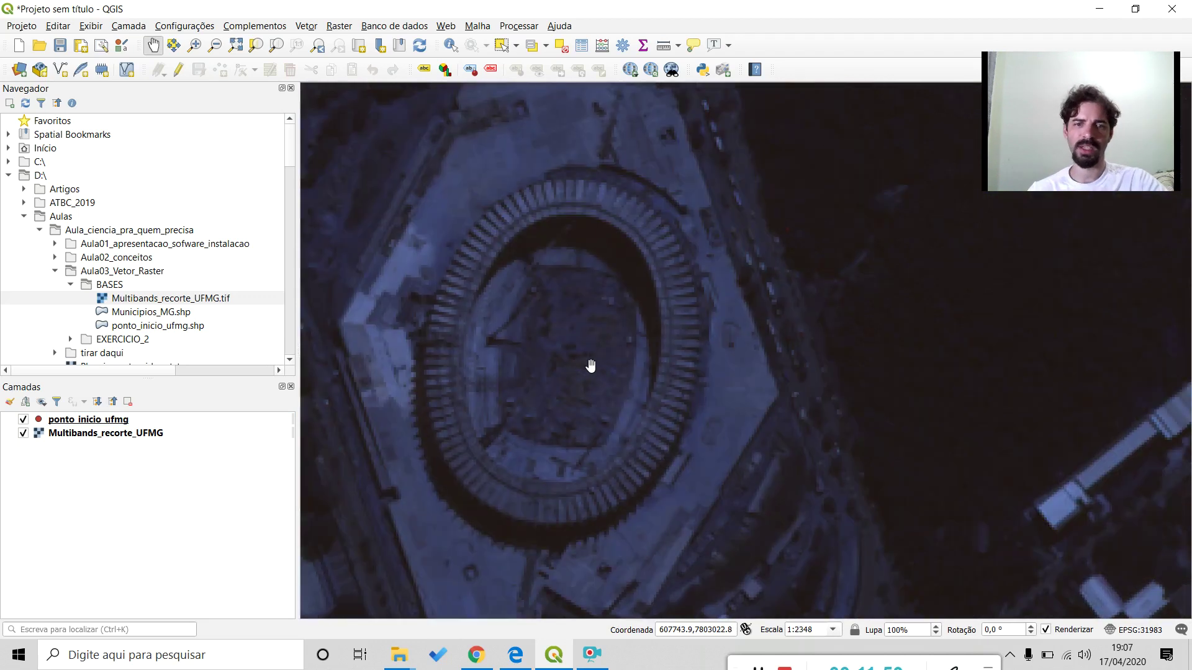
pyautogui.scroll(-1, 660, 457)
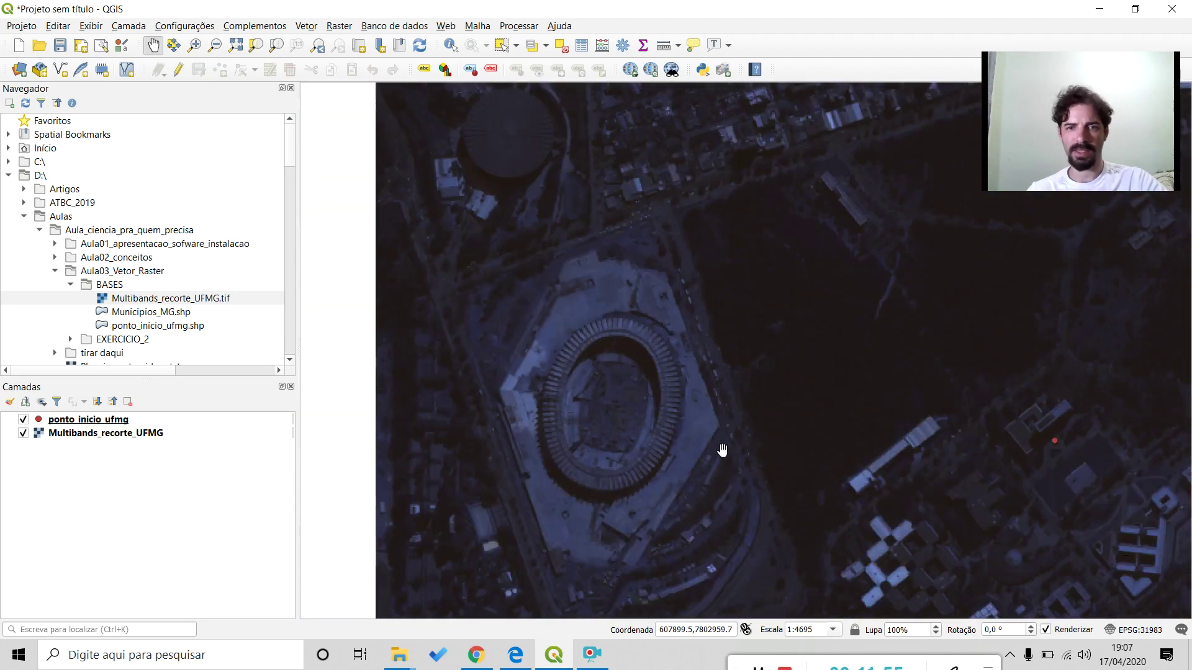
pyautogui.moveTo(830, 465); pyautogui.dragTo(668, 443)
pyautogui.moveTo(891, 513); pyautogui.dragTo(782, 459)
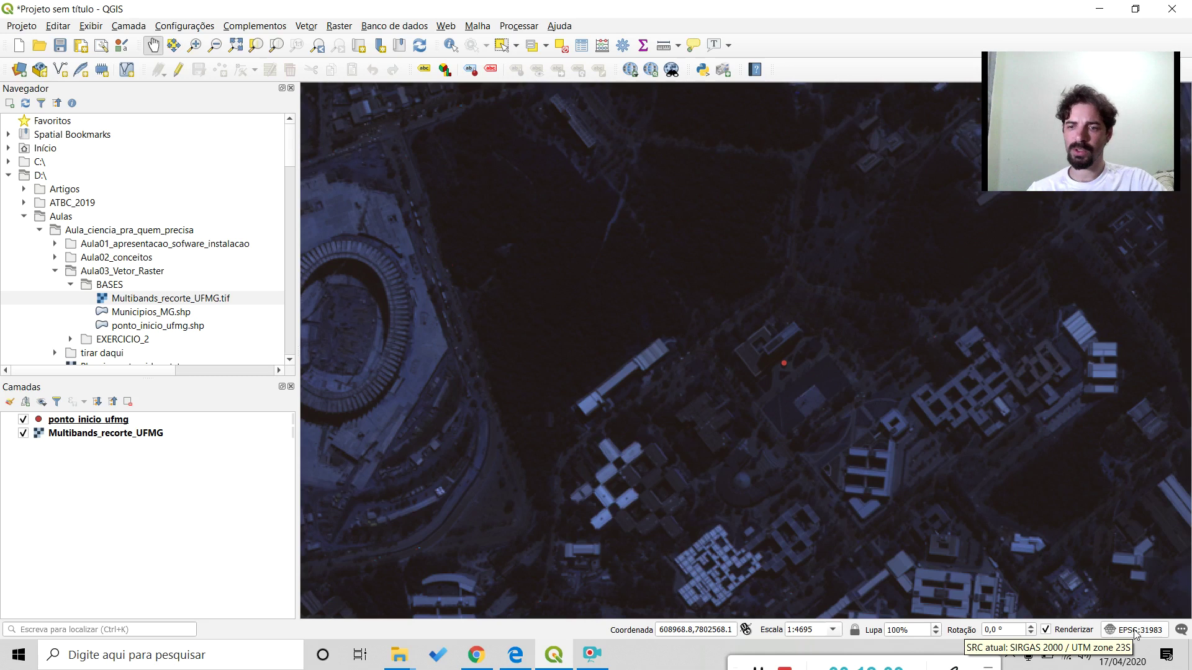
# Step: Check the project's coordinate reference system in the project properties and close them without changes
pyautogui.click(1115, 631)
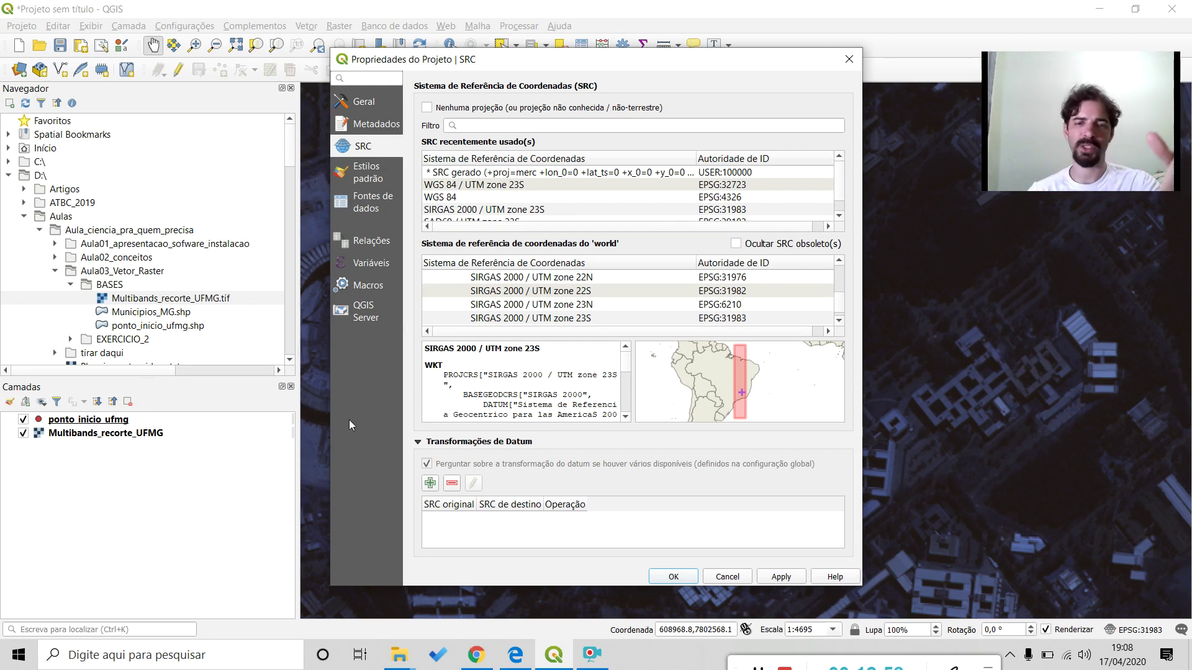
pyautogui.click(110, 442)
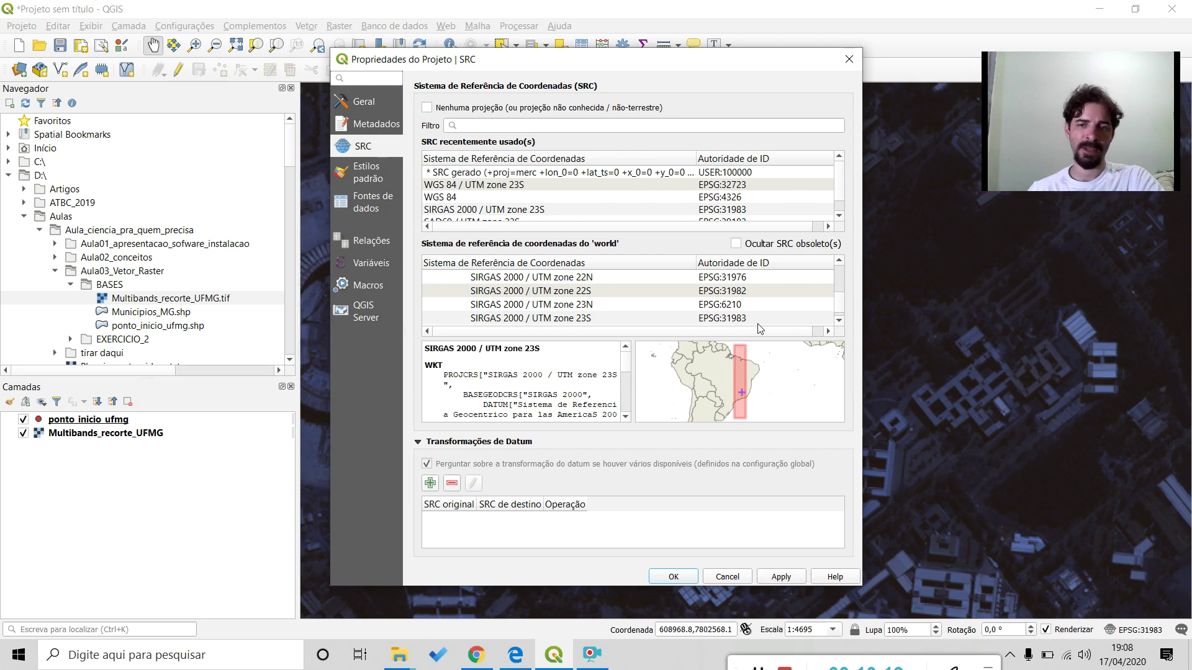
pyautogui.click(849, 60)
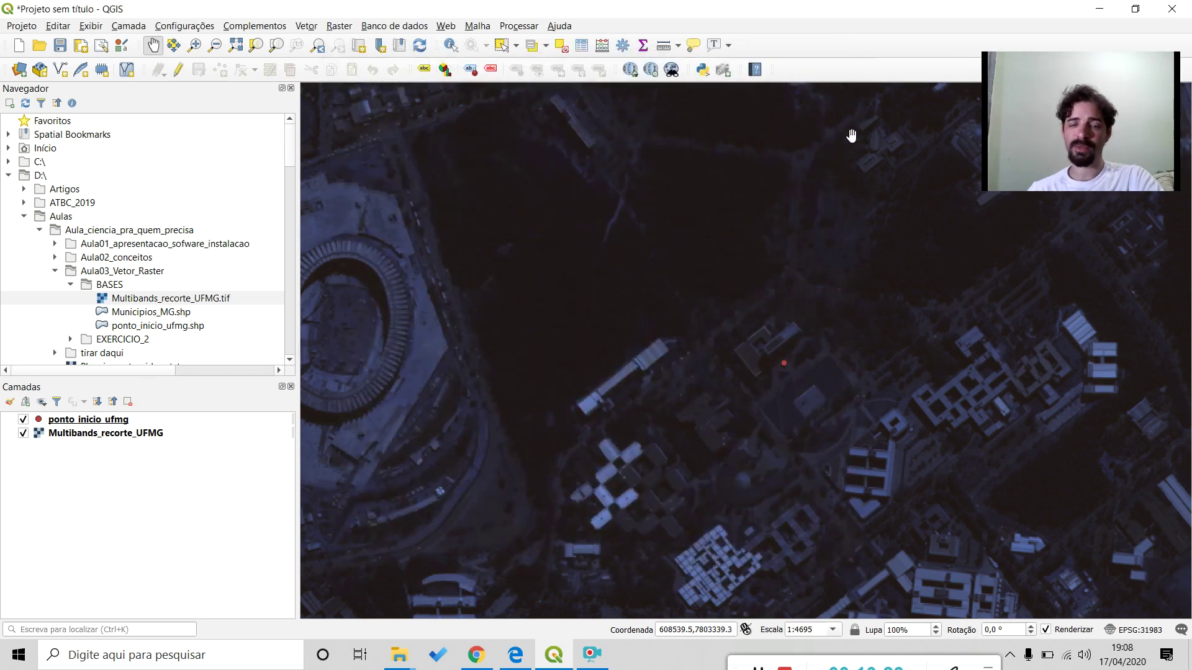